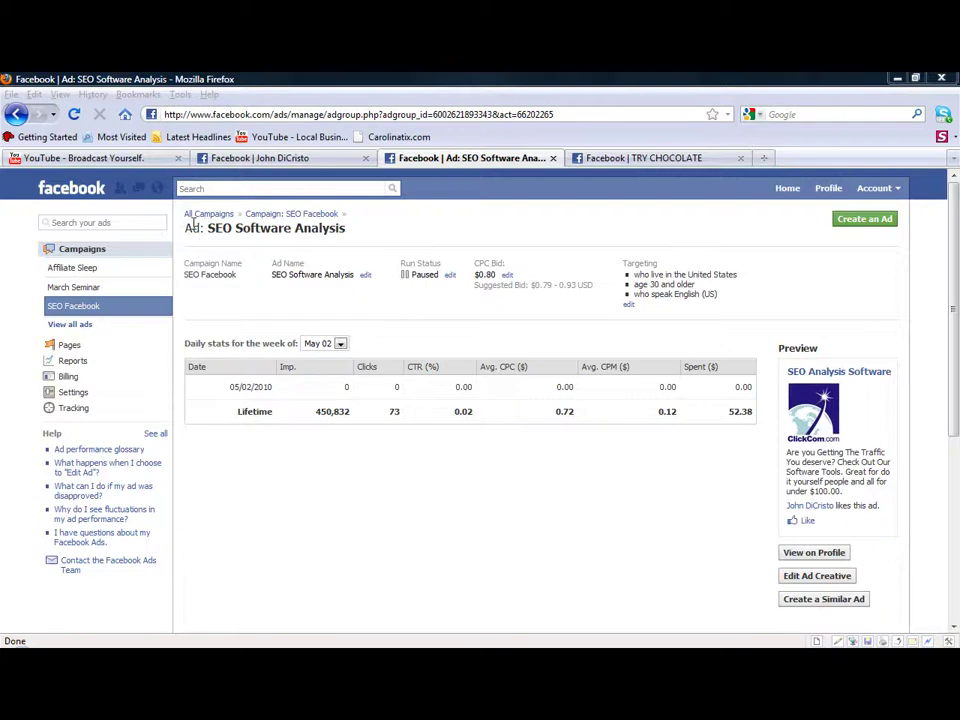
- Highlight the ad name, Lifetime totals and preview text, then view the ad on its profile and return
drag(184, 232, 360, 237)
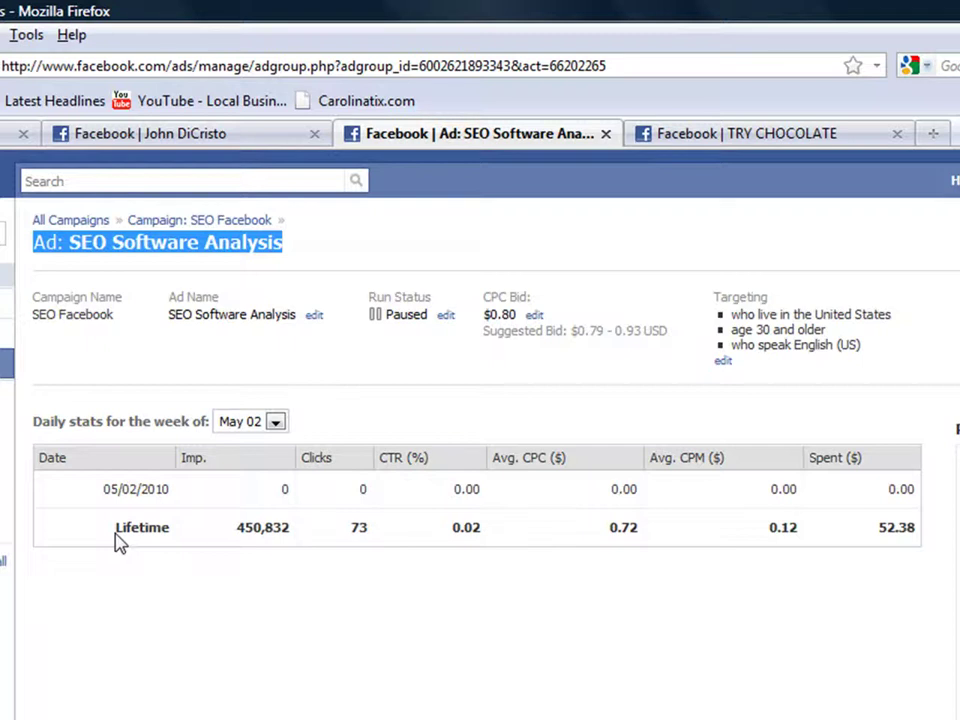
drag(117, 540, 920, 527)
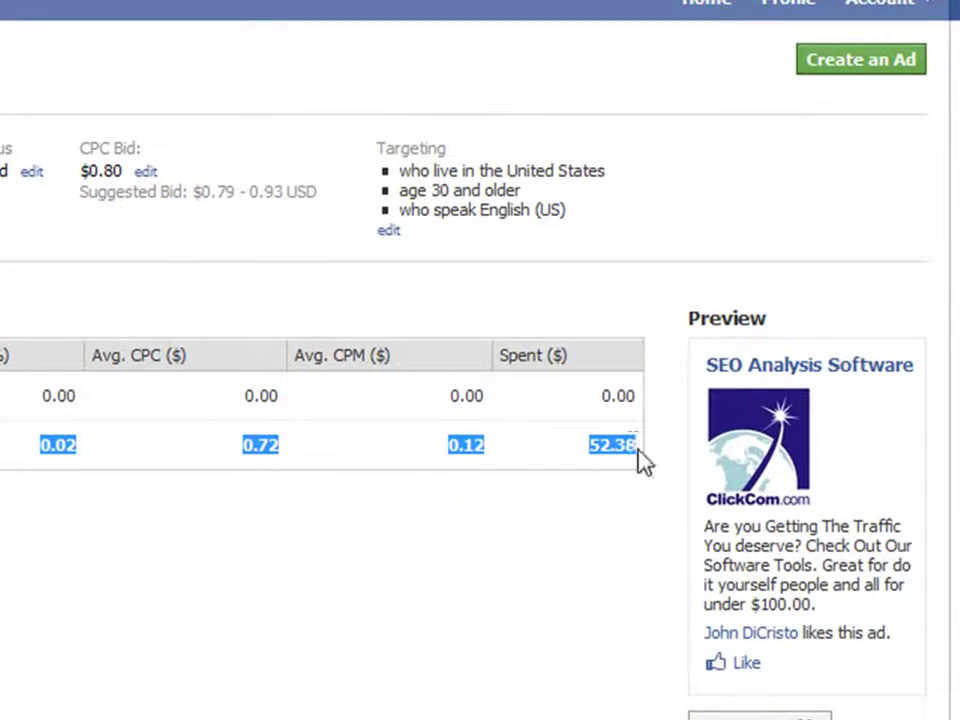
click(776, 306)
drag(704, 625, 825, 315)
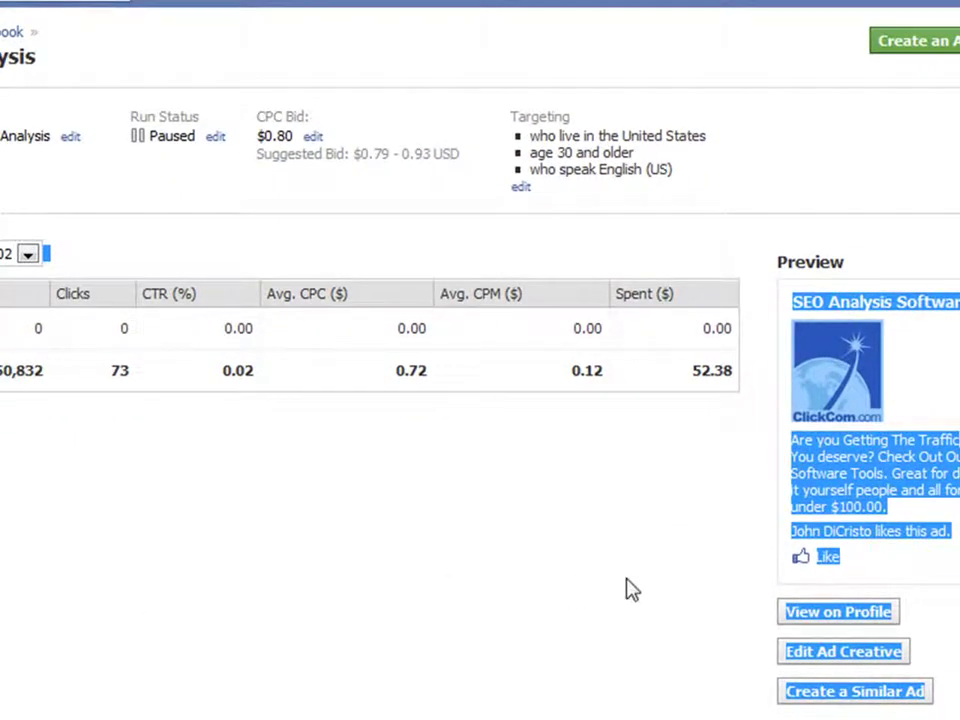
click(838, 614)
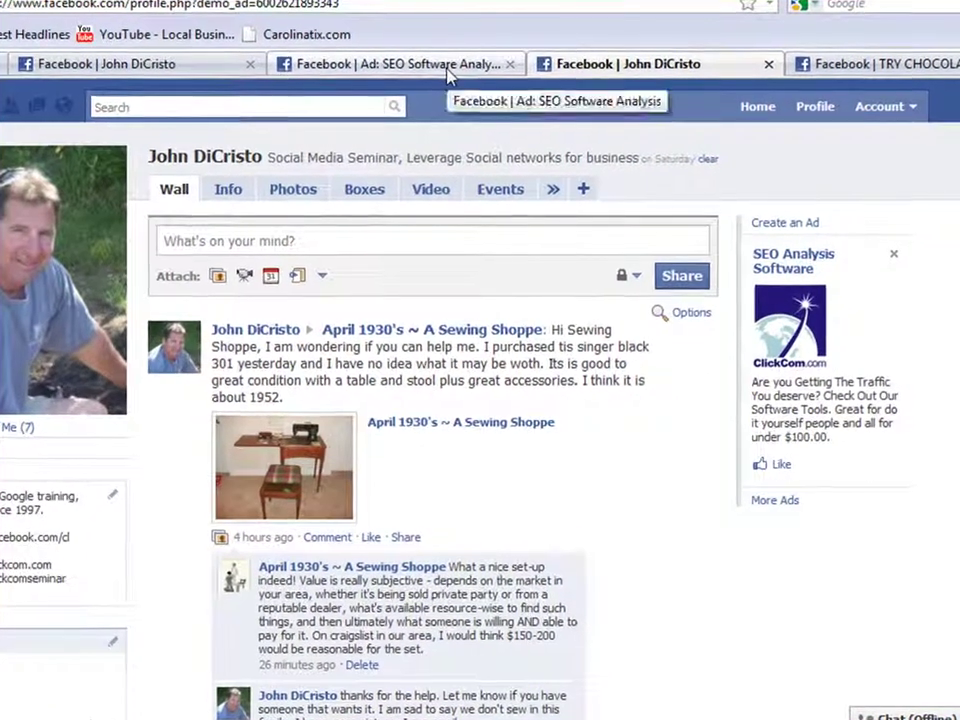
click(500, 107)
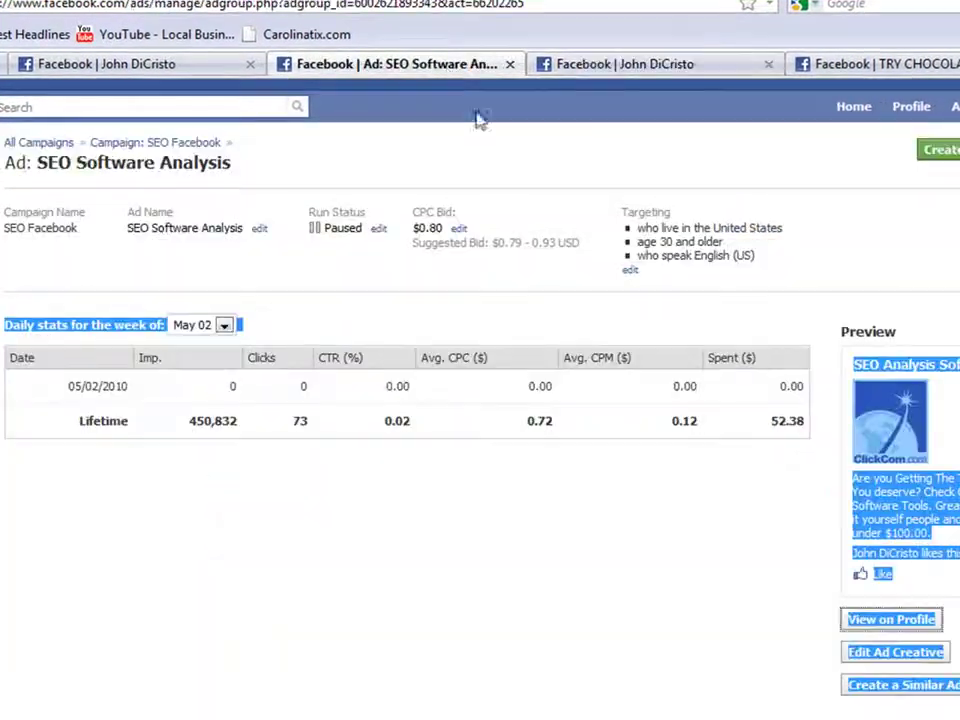
- Open the ad creative for editing and change the title to 'SEO Assessment Software'
click(895, 656)
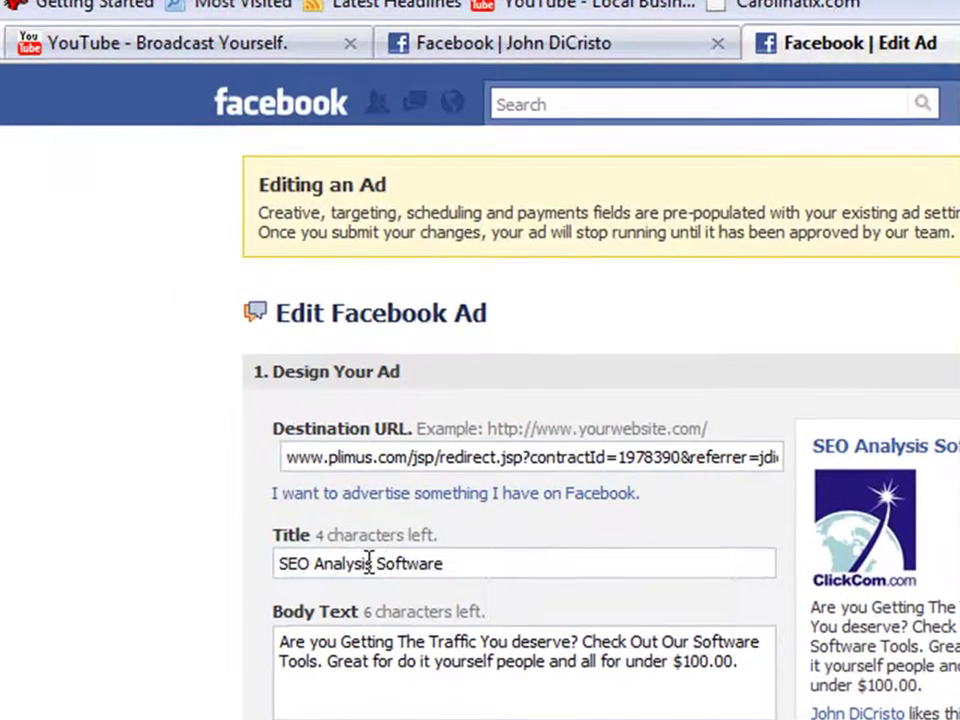
drag(374, 563, 316, 562)
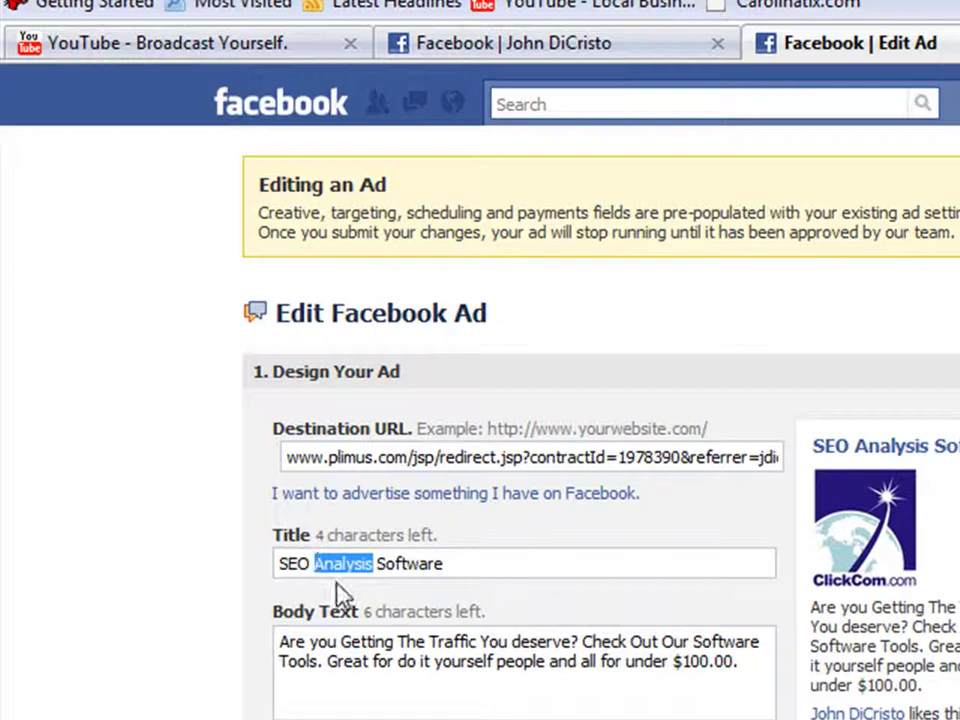
text(A)
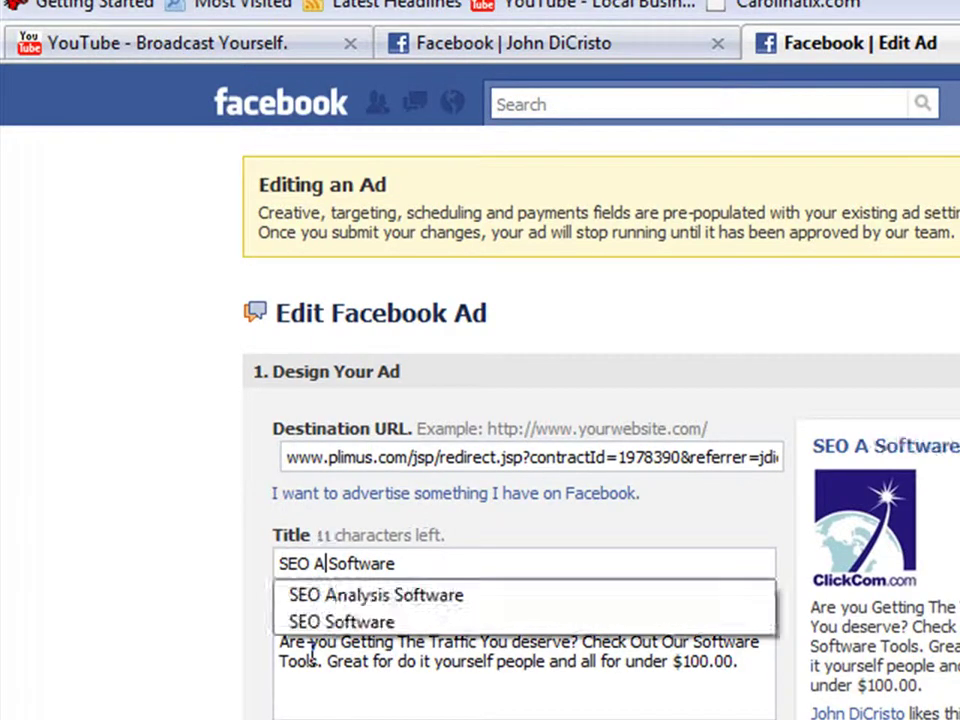
text(sse)
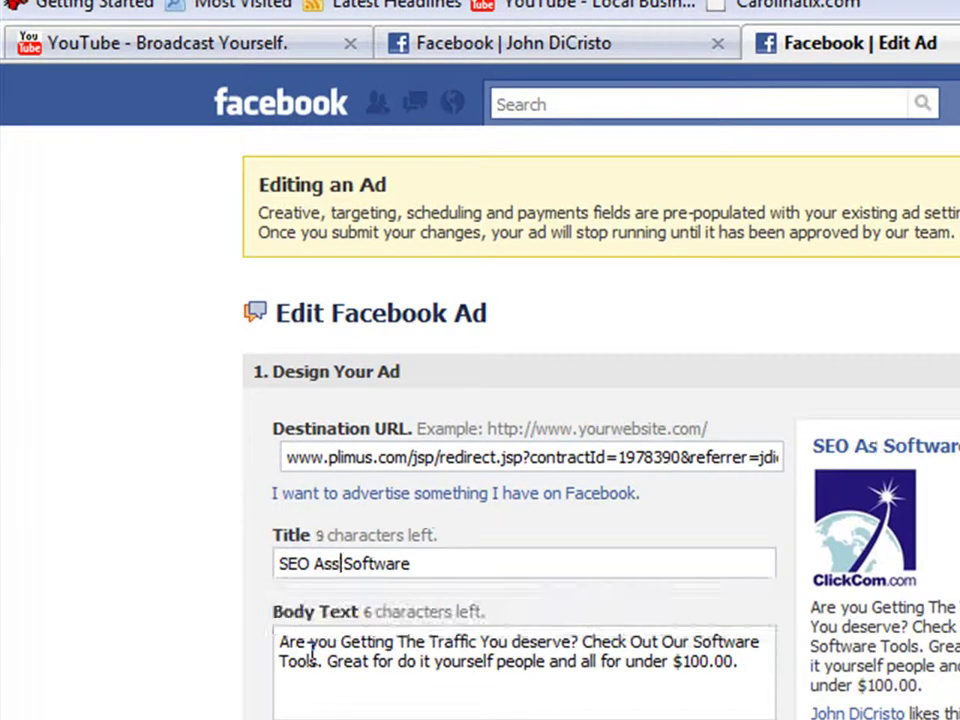
text(ssmnet)
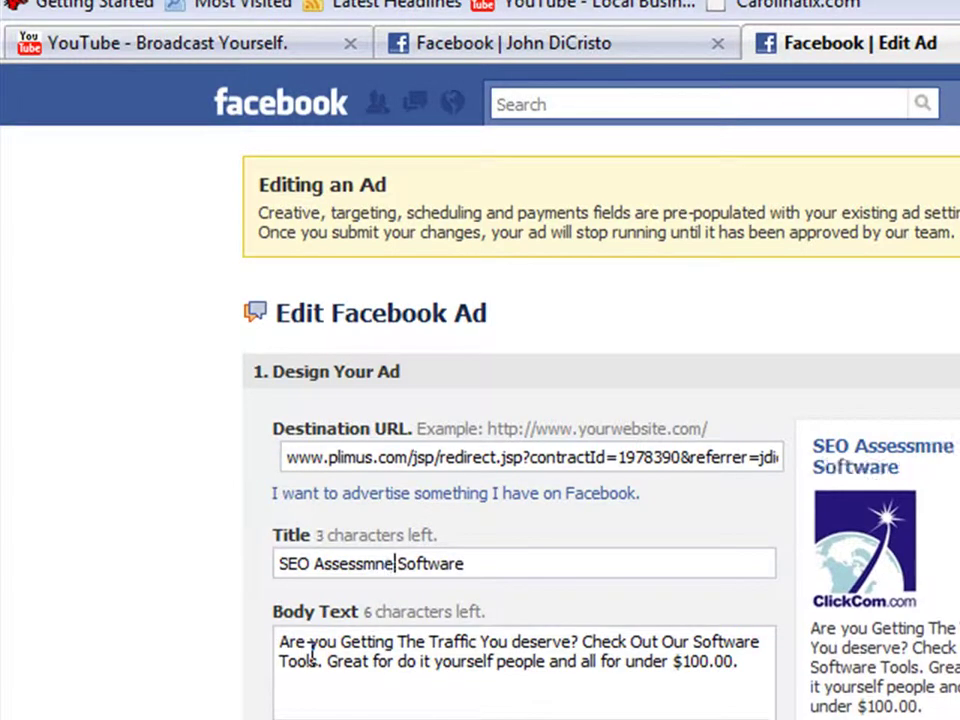
key(BackSpace)
key(BackSpace)
key(BackSpace)
key(BackSpace)
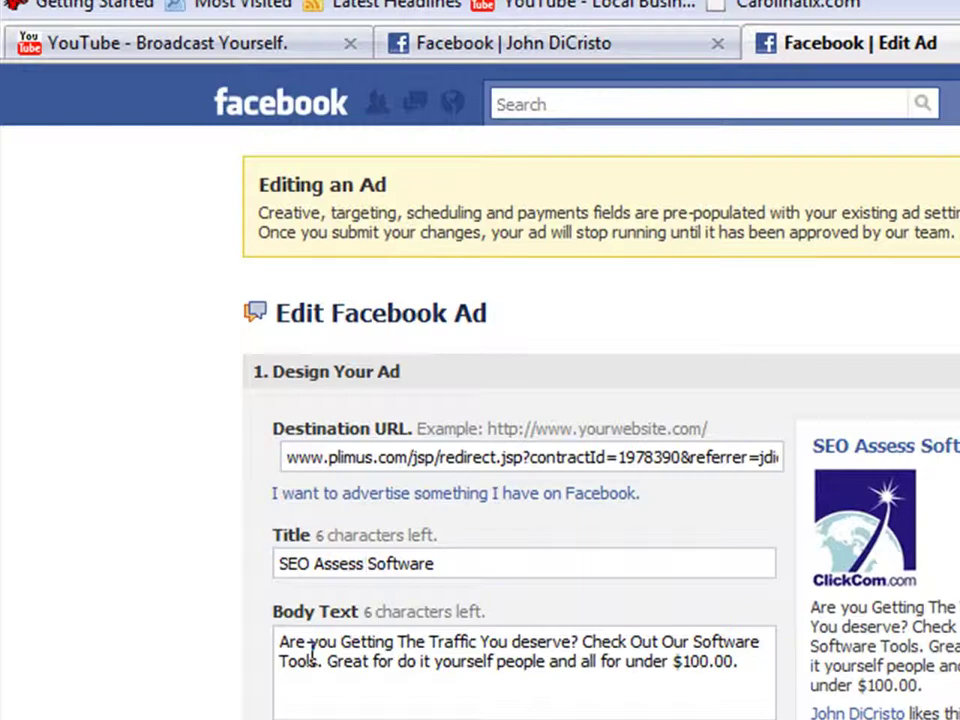
text(ment)
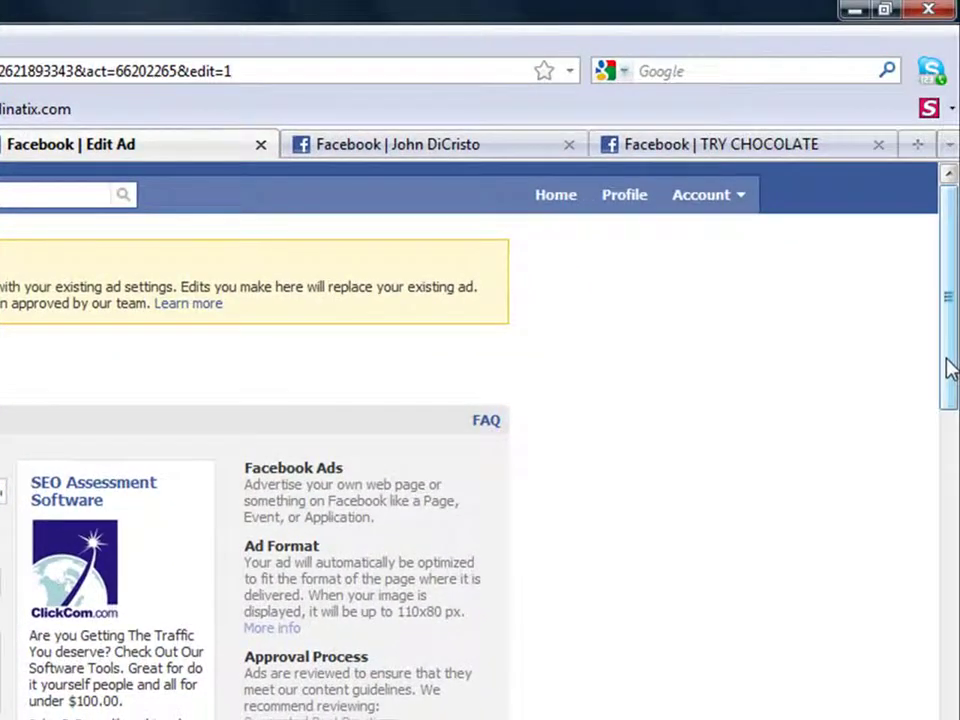
- Replace 'Getting' in the body text with 'recieving'
drag(950, 368, 949, 482)
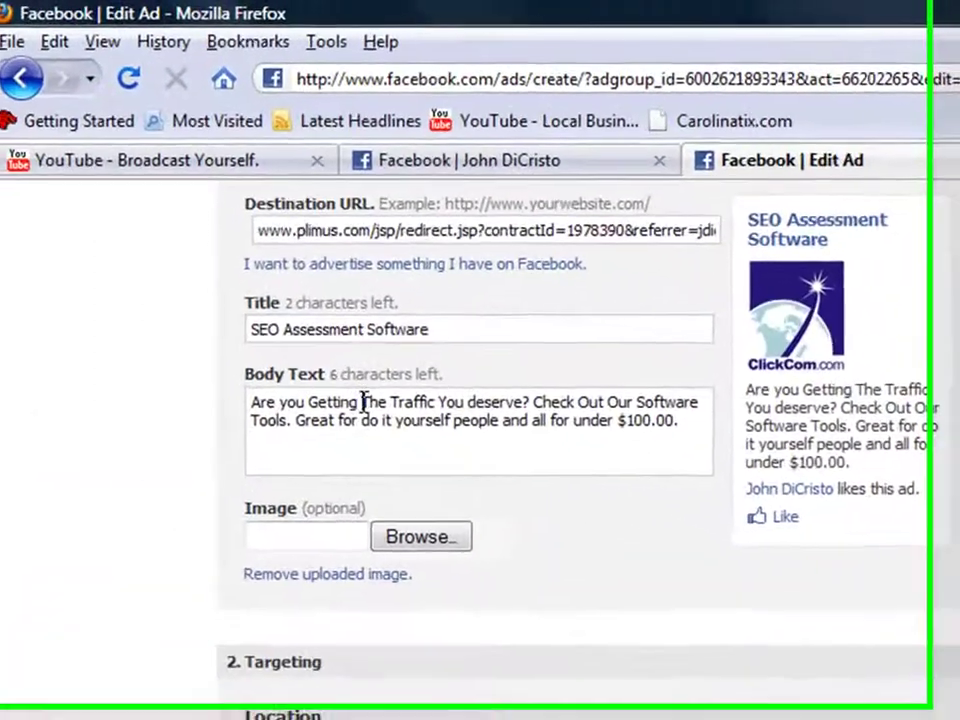
double_click(96, 268)
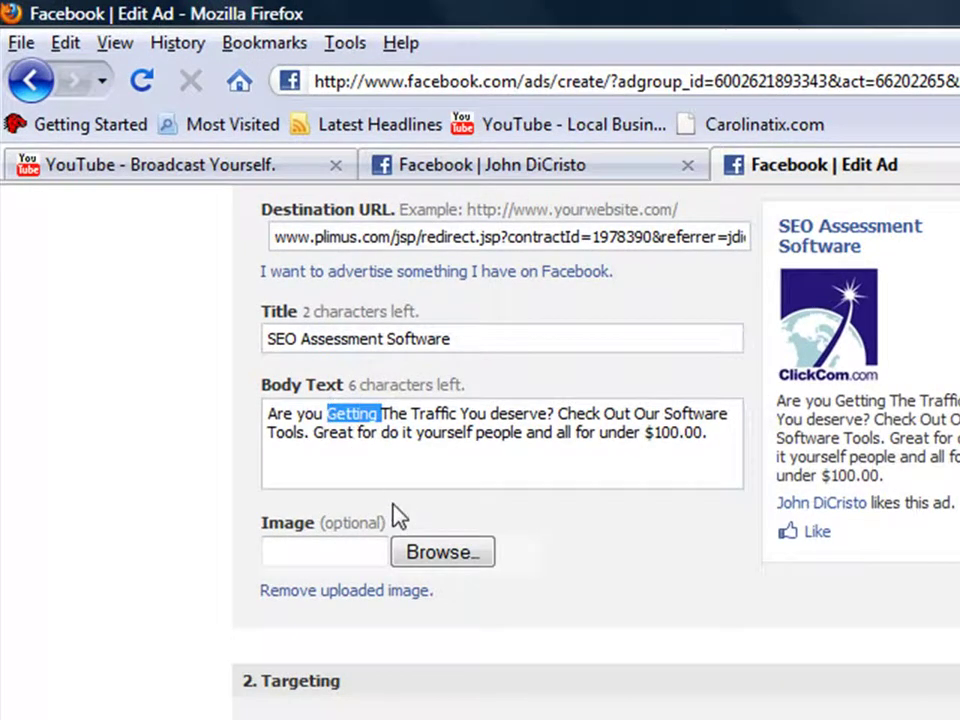
text(rec)
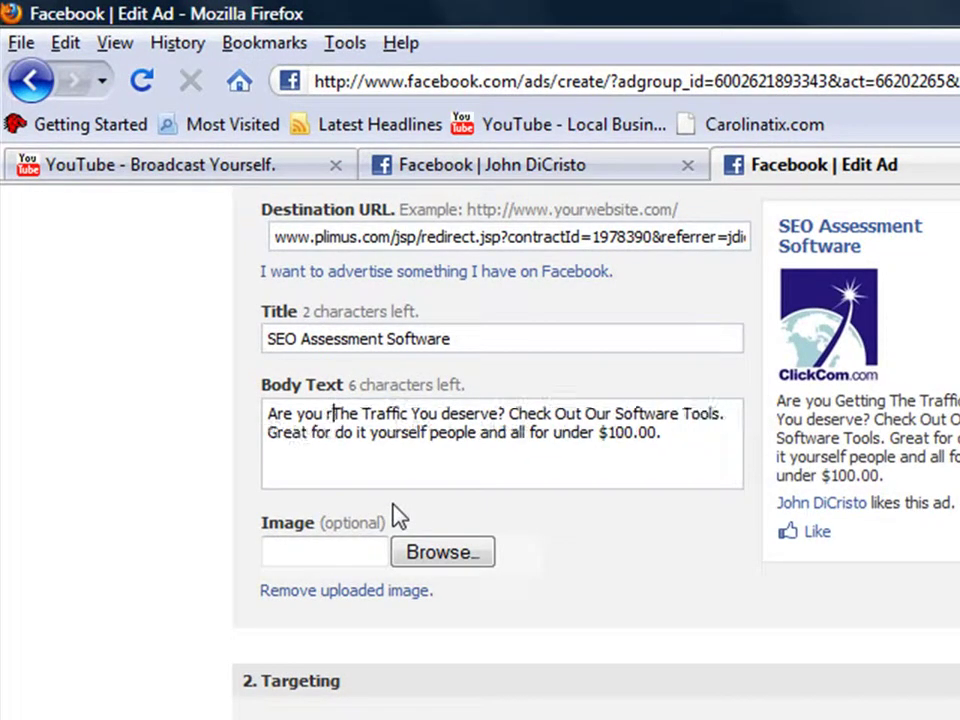
text(ieving)
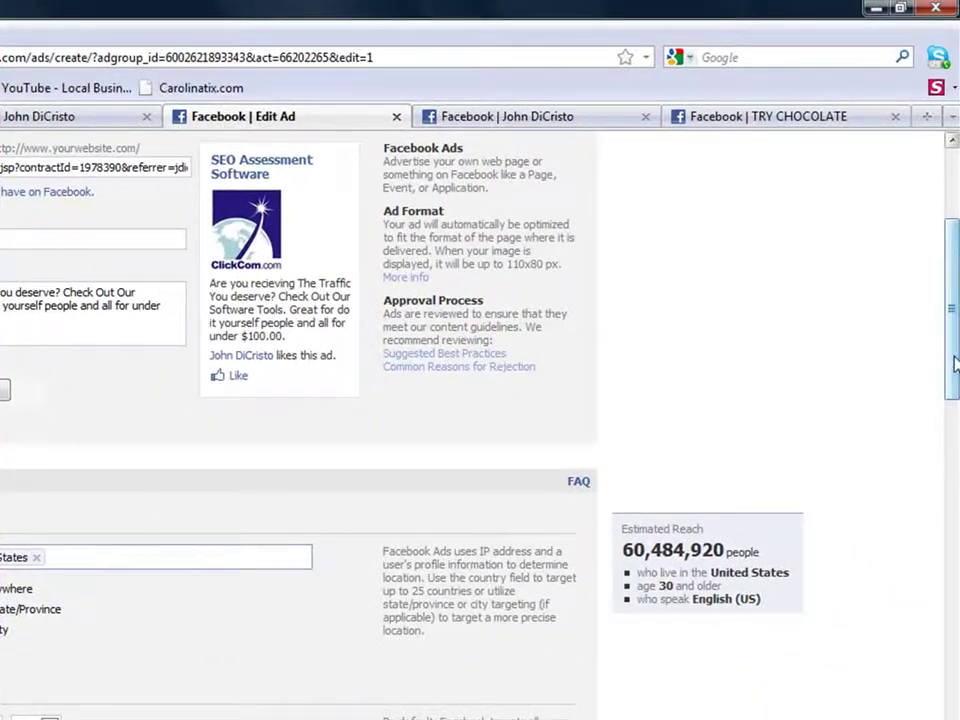
- Target the ad by city at Charlotte, NC within 10 miles, for an estimated reach of 334,240
drag(953, 364, 949, 454)
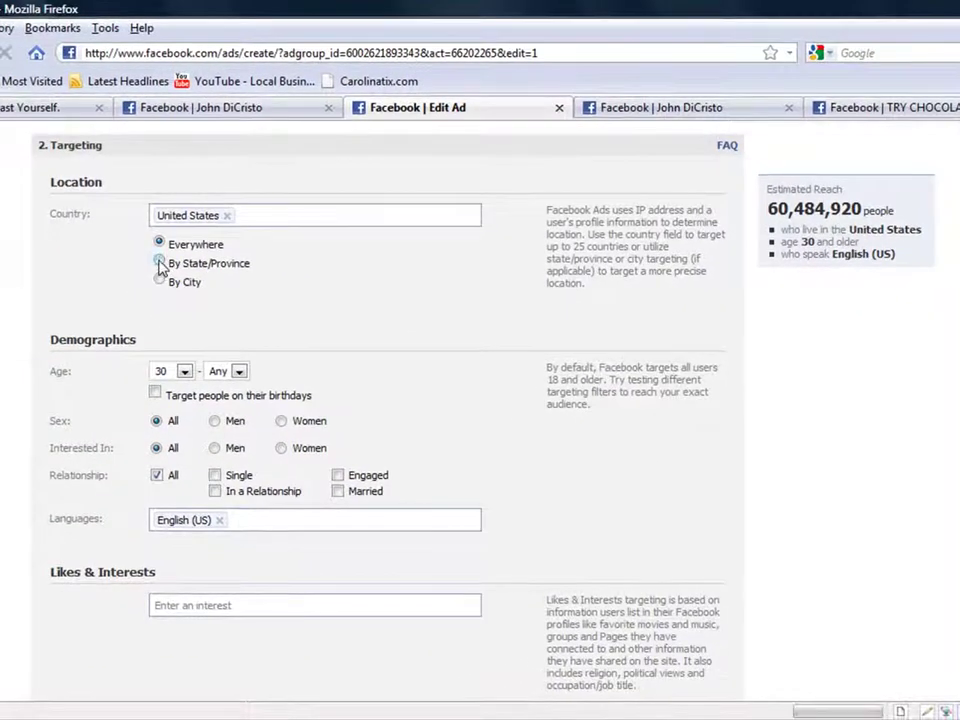
click(160, 263)
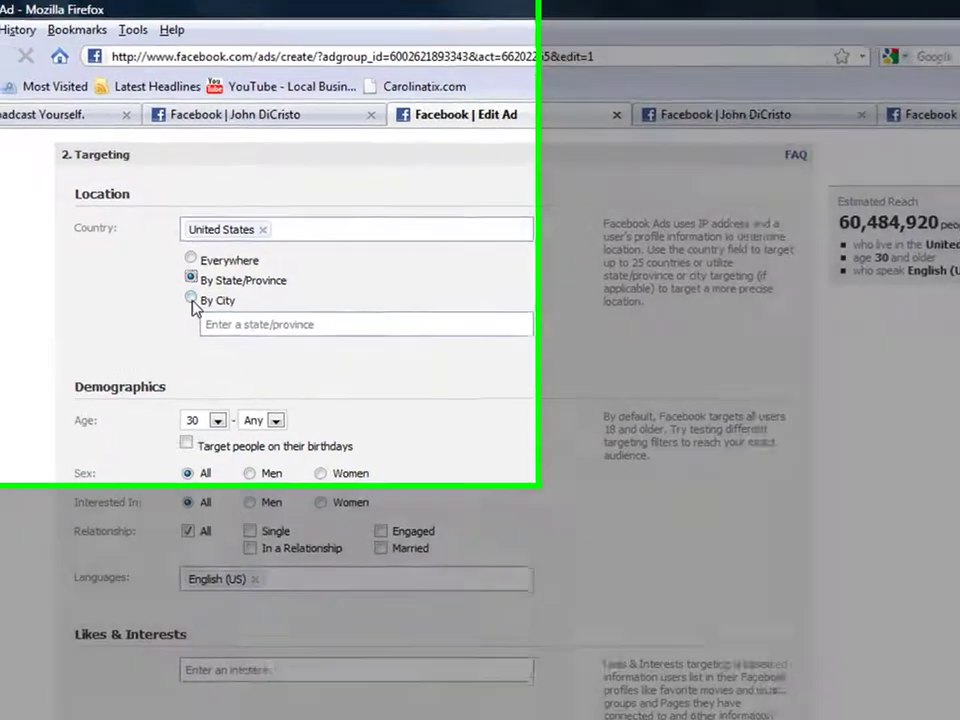
click(191, 300)
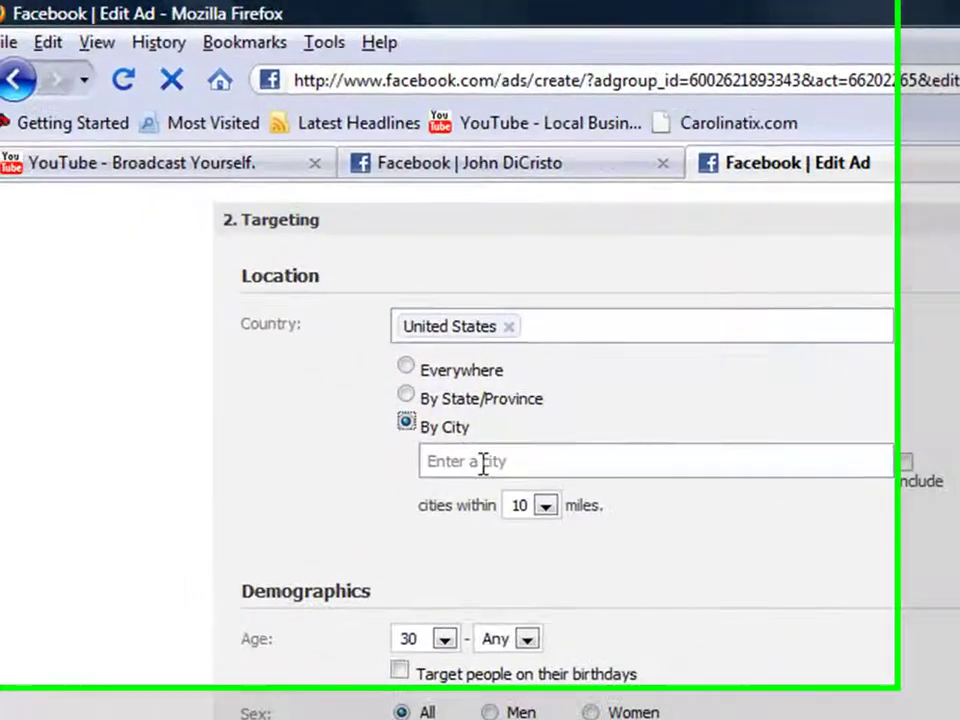
click(242, 321)
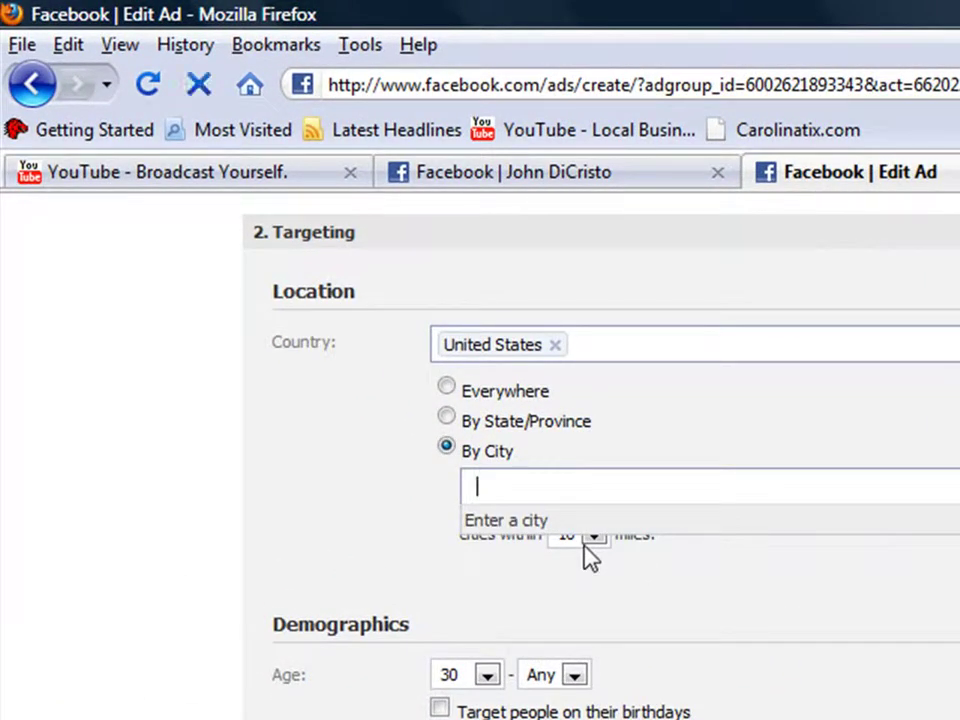
text(Char)
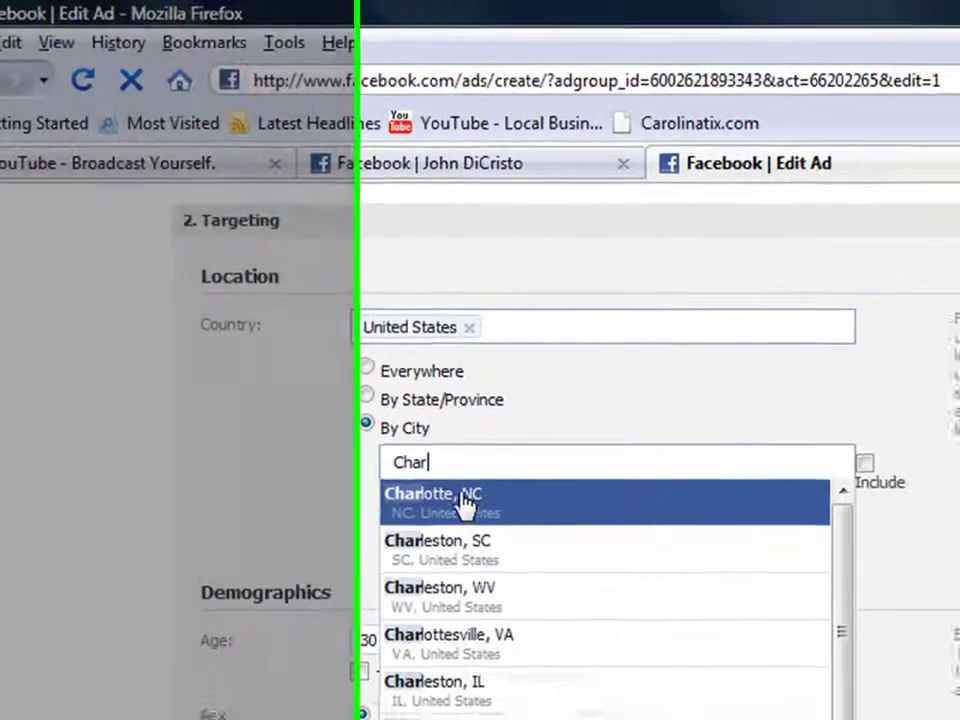
click(575, 530)
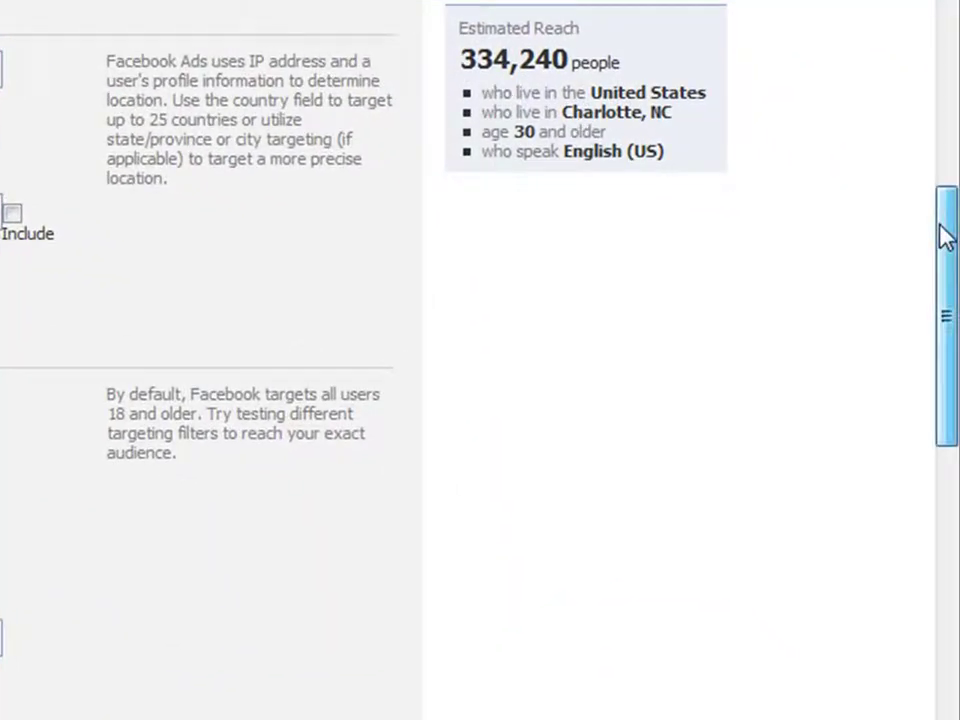
drag(945, 237, 945, 546)
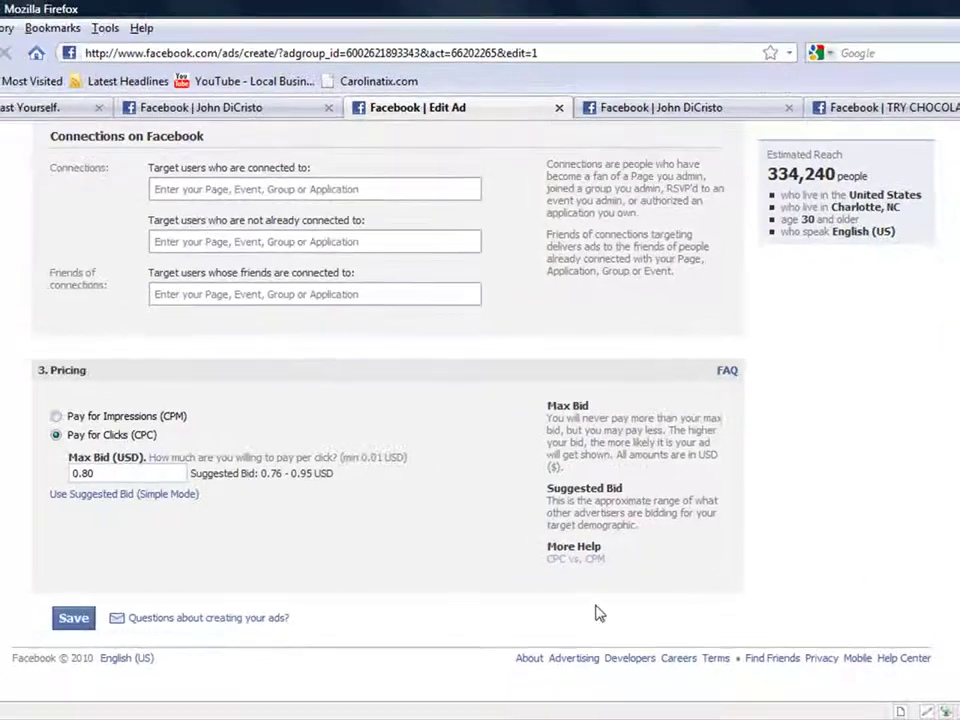
- Change the Max Bid (USD) value from 0.80 to 1.00
drag(103, 469, 70, 473)
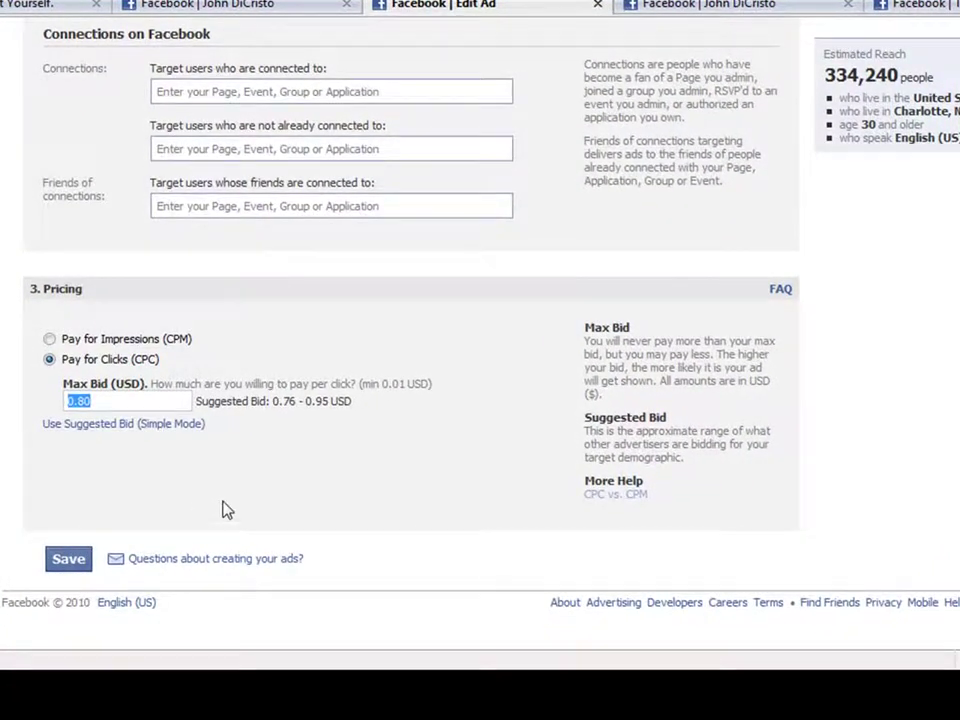
text(.77)
key(BackSpace)
key(BackSpace)
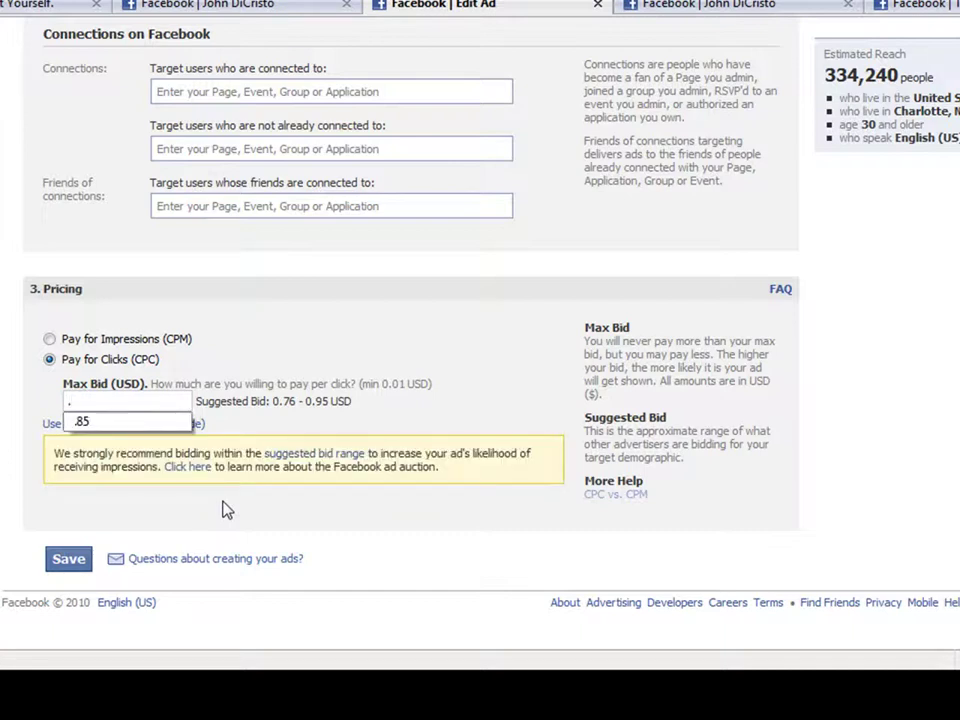
key(BackSpace)
text(1.)
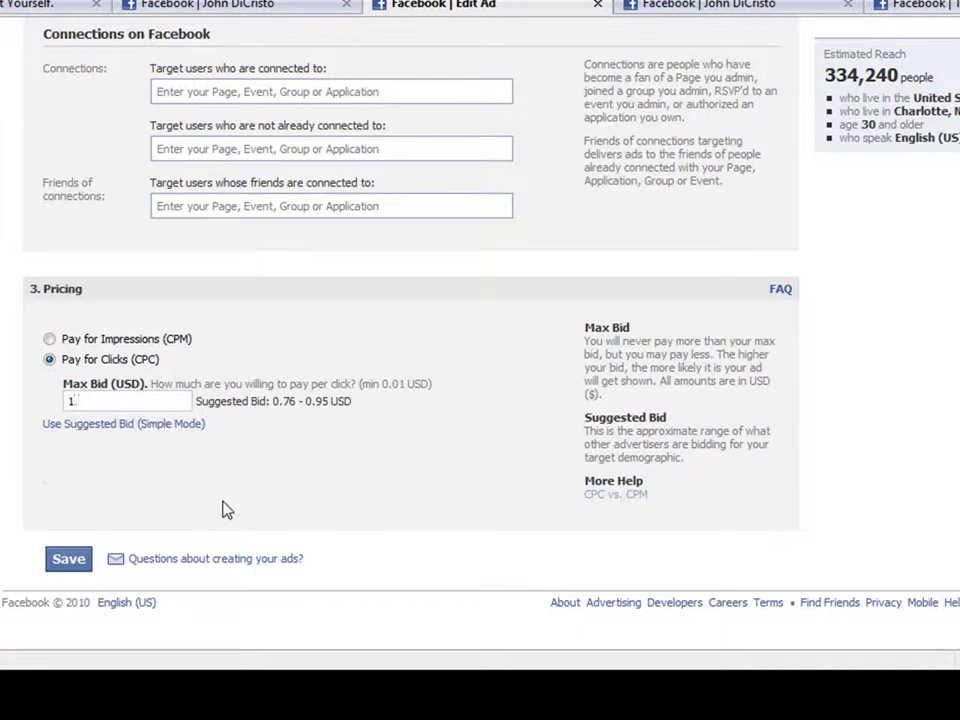
text(00)
key(BackSpace)
key(BackSpace)
text(00)
- Save the edited ad and highlight the Paused Ad warning that edits require review
click(68, 558)
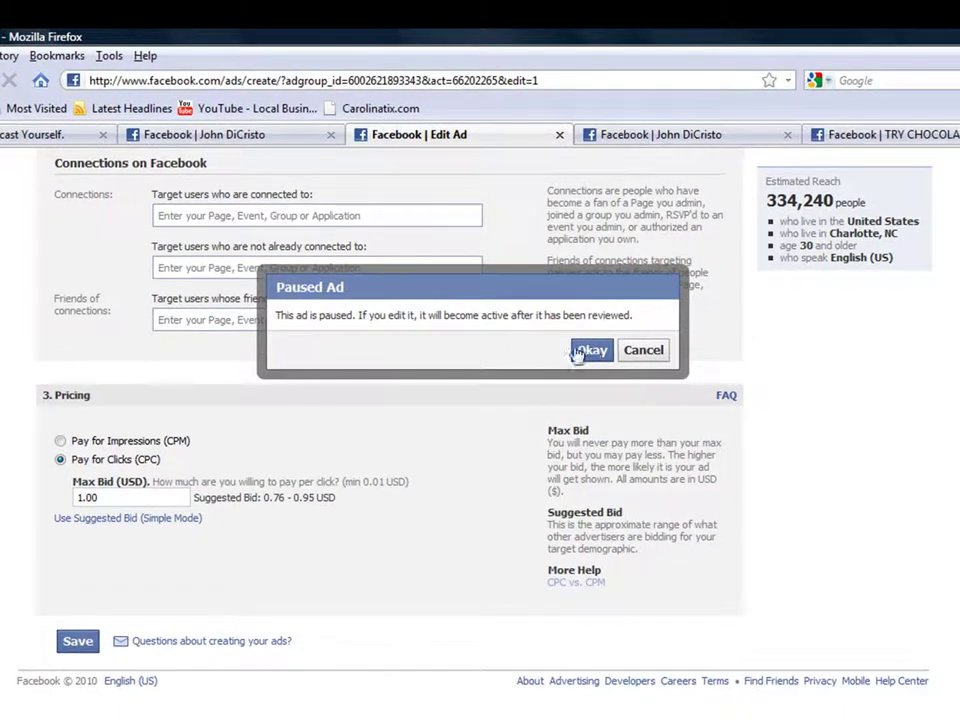
drag(279, 316, 633, 316)
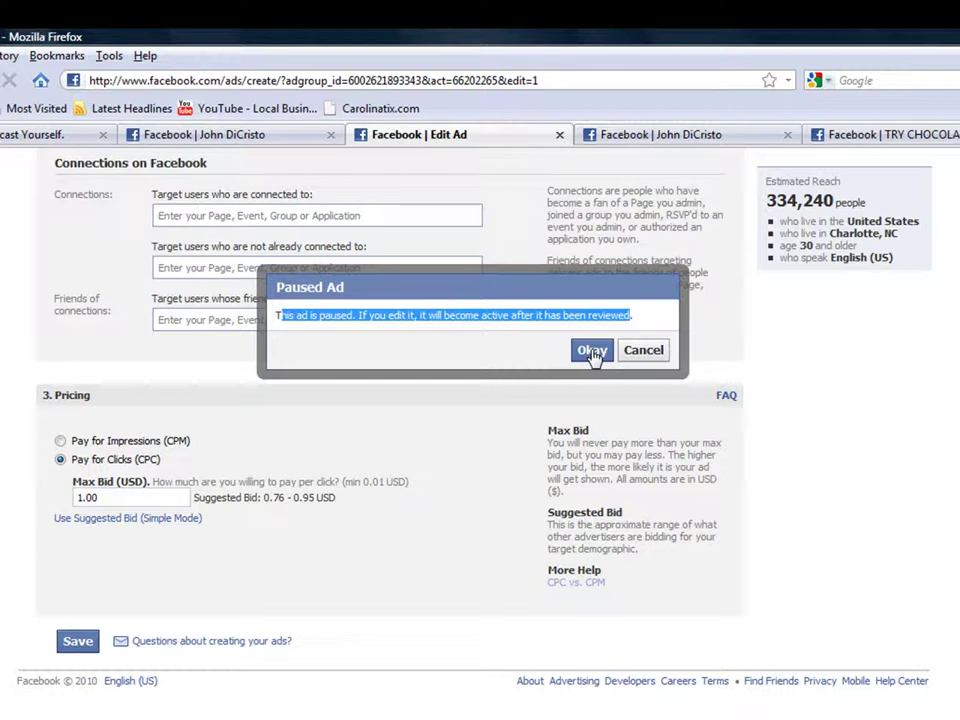
- Confirm the Paused Ad notice so the ad shows Pending review, and scroll down its stats
click(591, 350)
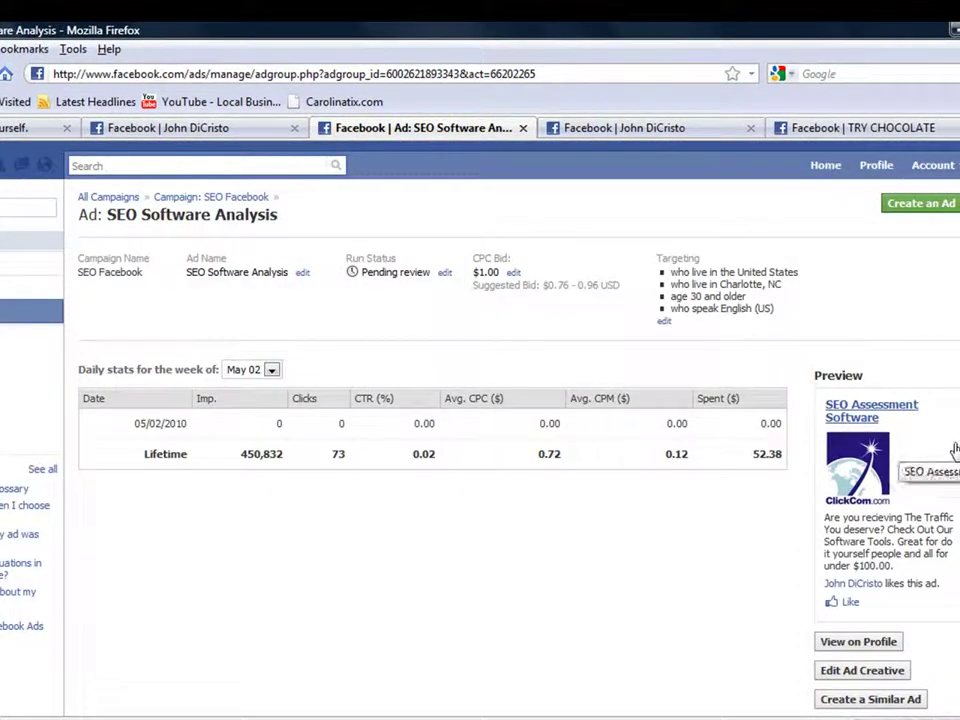
scroll(765, 454, down, 1)
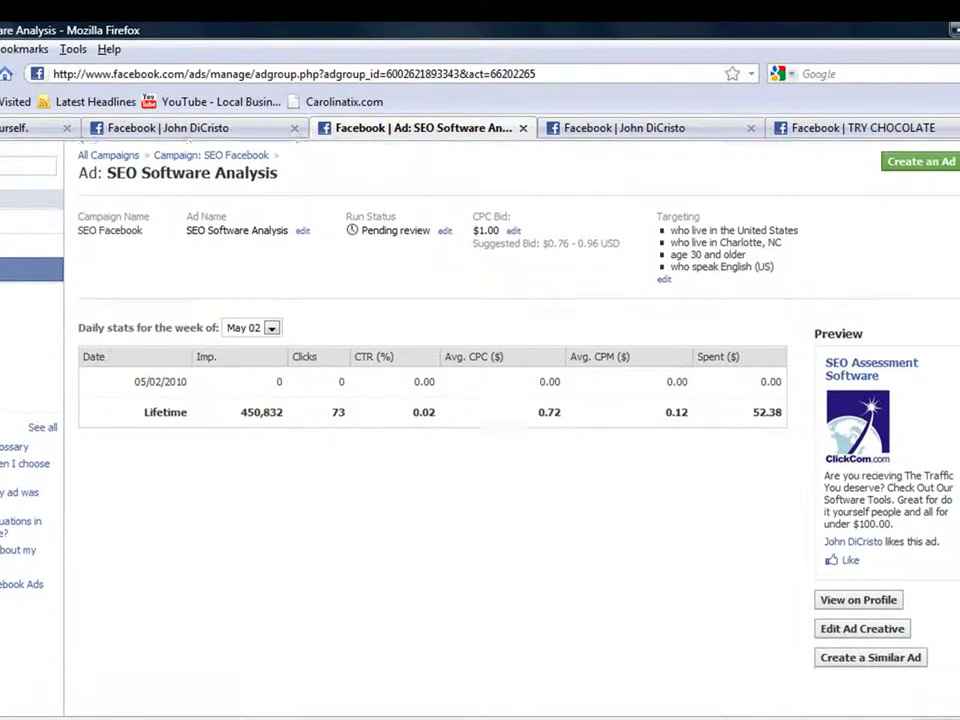
scroll(936, 476, down, 3)
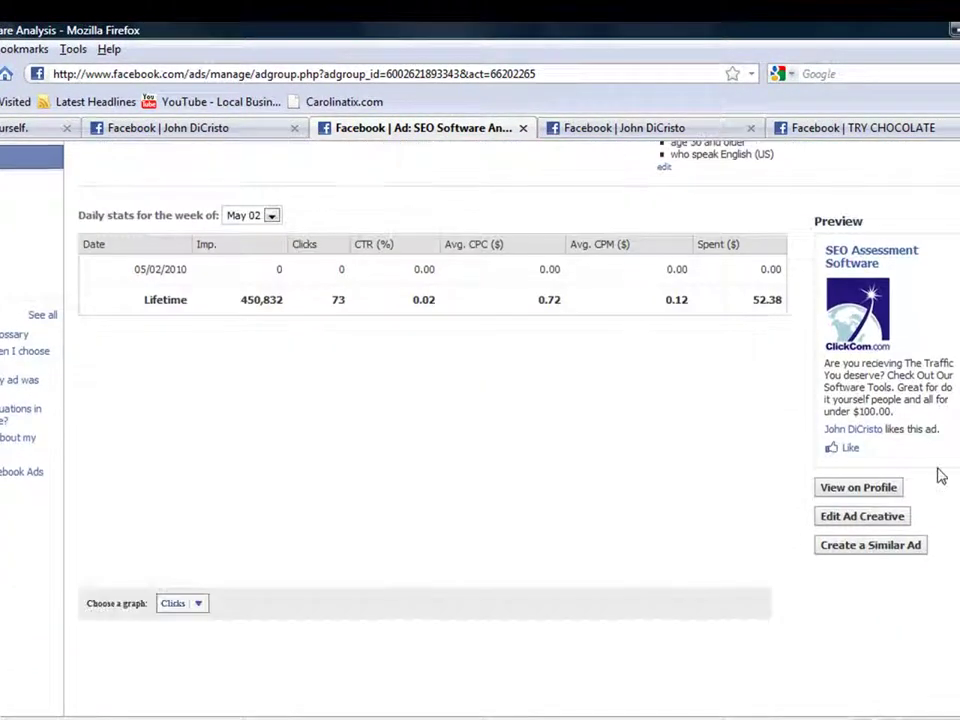
- Show the ad's profile-page preview and Like the SEO Analysis Software ad in the right column
click(866, 488)
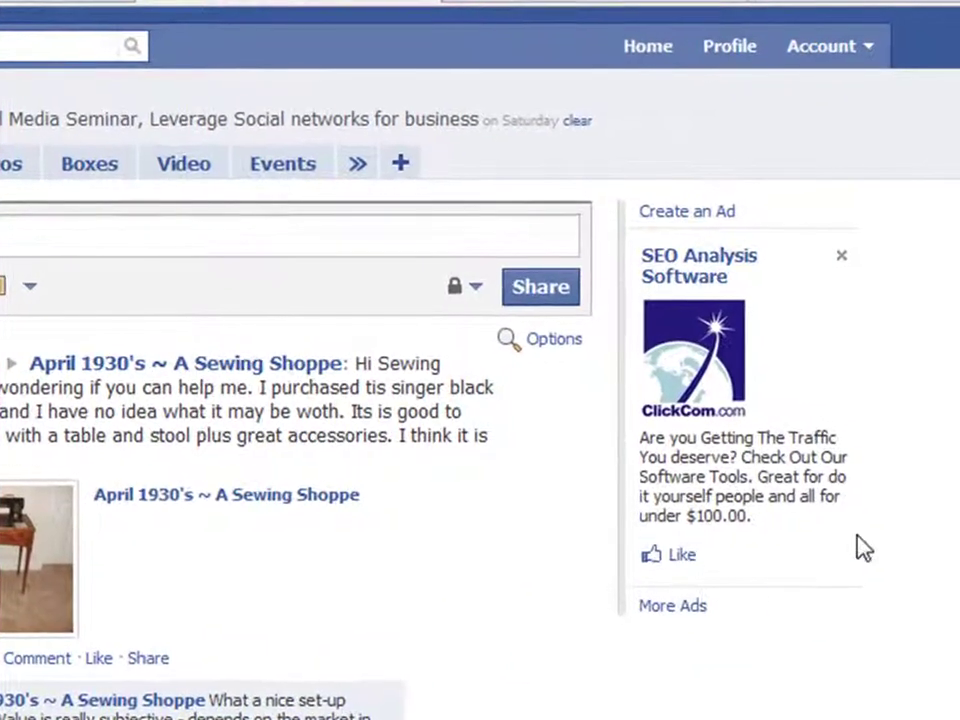
click(683, 560)
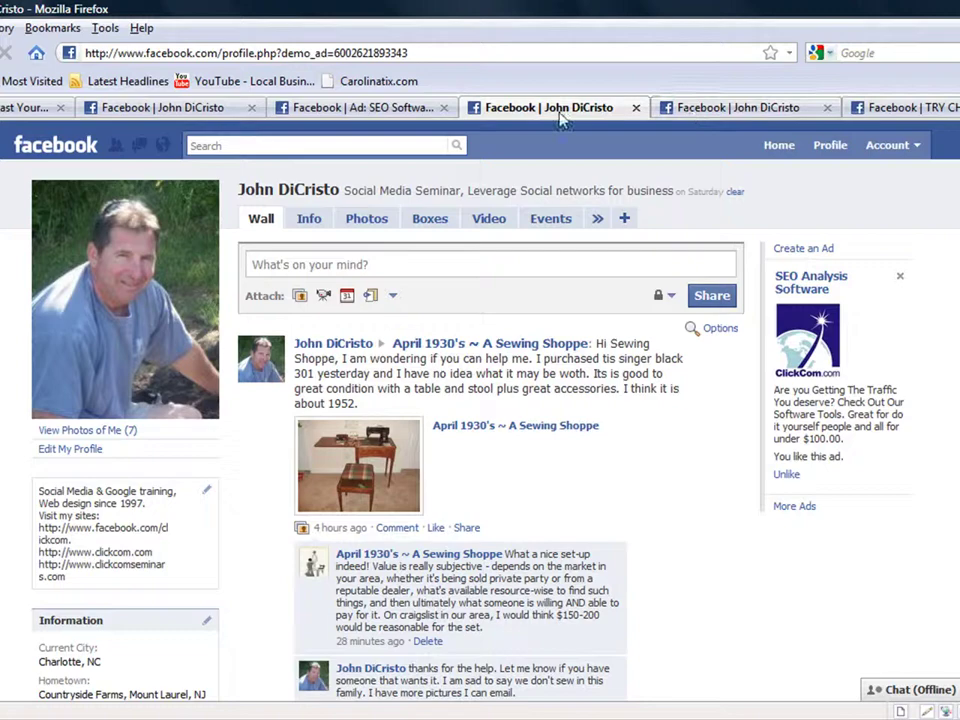
- Return to the SEO Software Analysis stats page and show the empty Conversion Tracking page
click(365, 107)
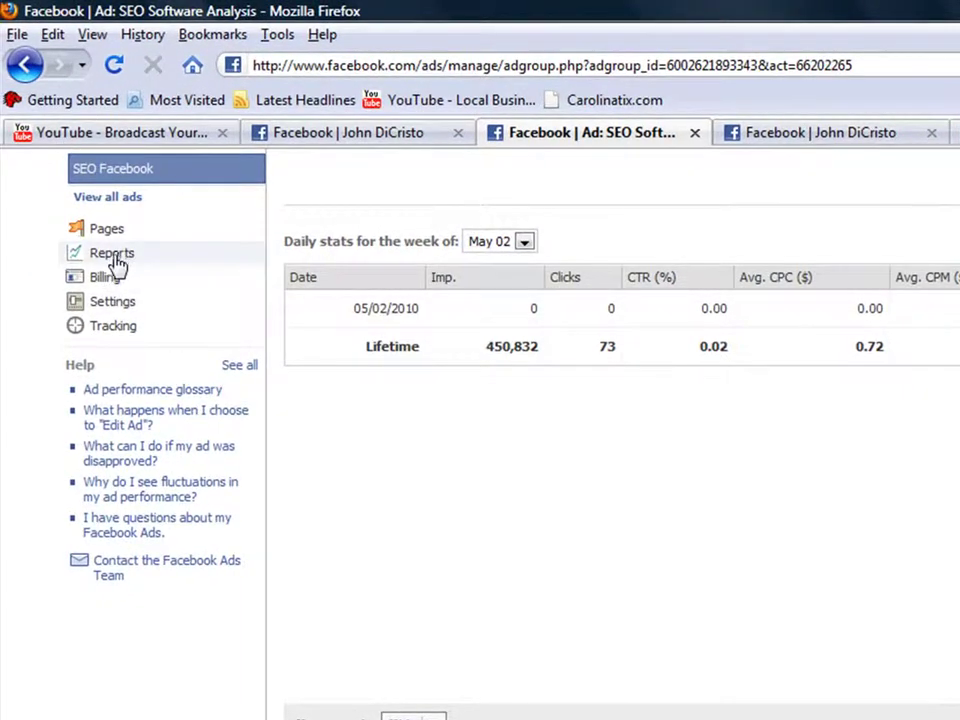
click(113, 327)
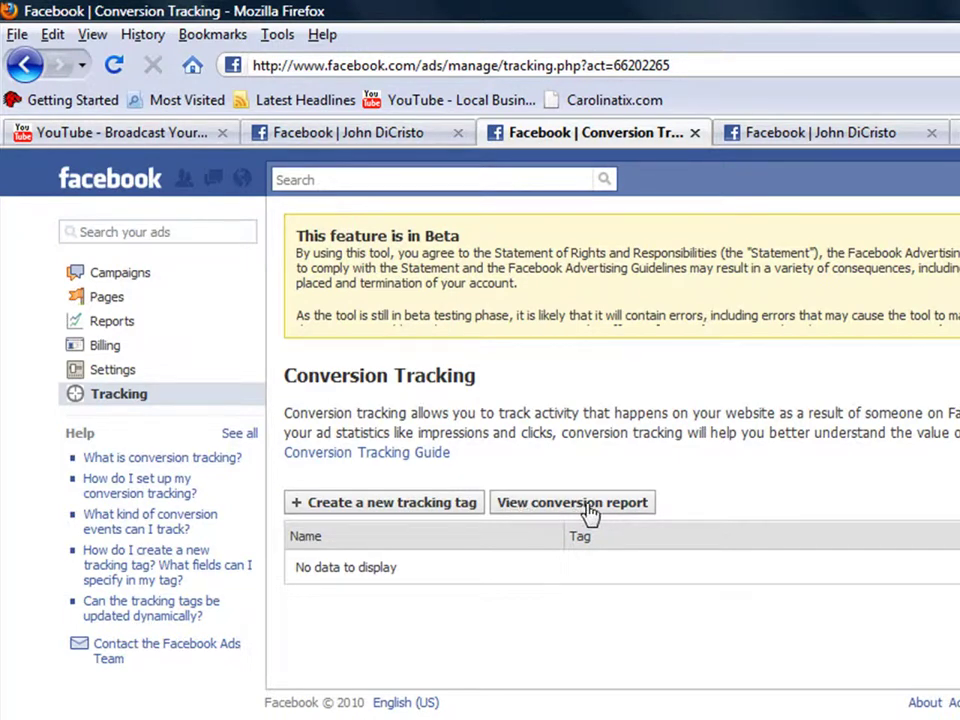
- Reach the Ad Account Settings page by confirming the account password
click(118, 376)
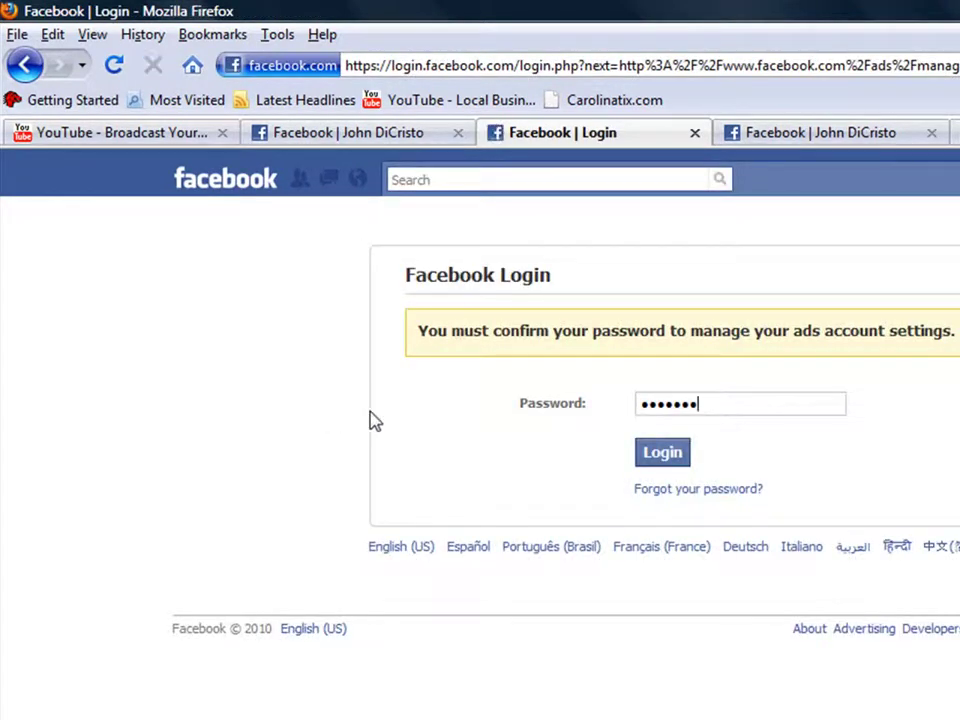
click(652, 453)
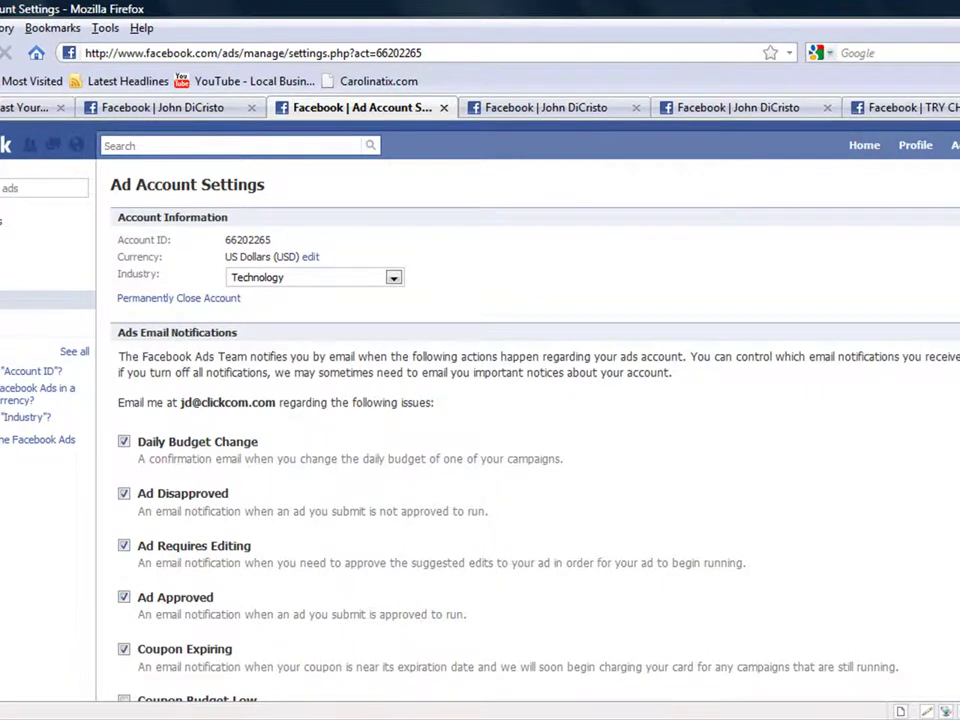
scroll(530, 420, down, 5)
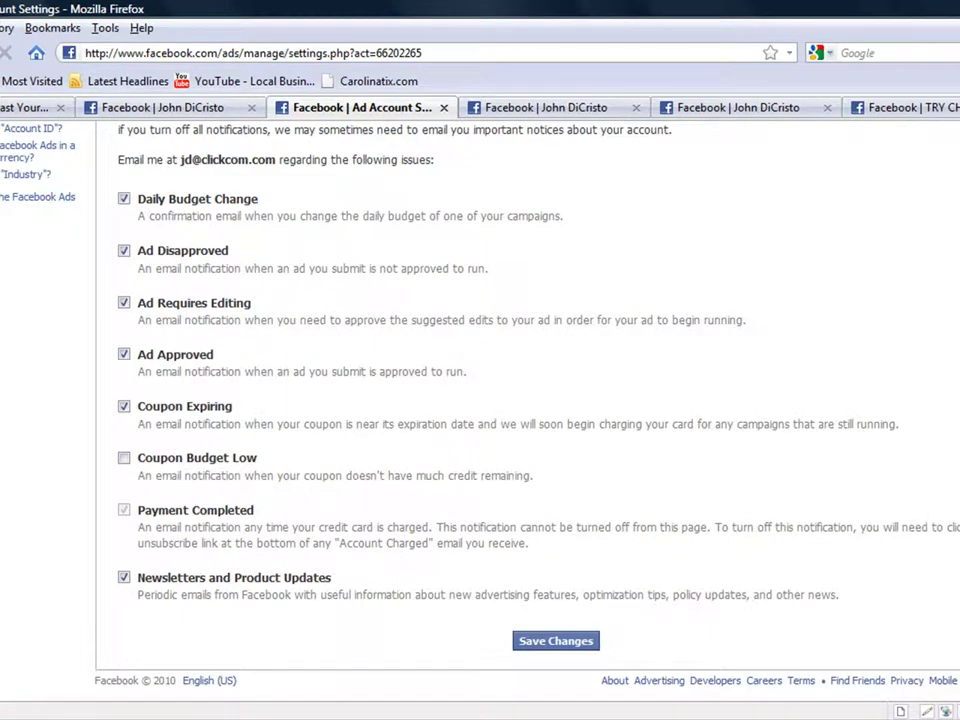
scroll(950, 400, up, 10)
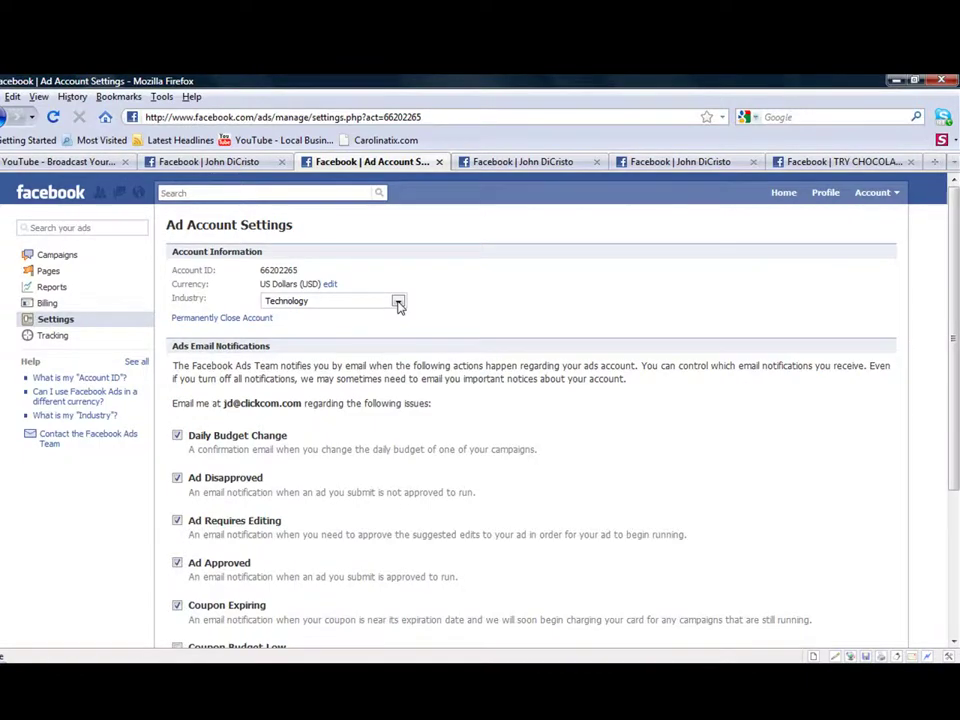
- Review the industry and currency options, keeping Technology and US Dollars (USD)
click(398, 303)
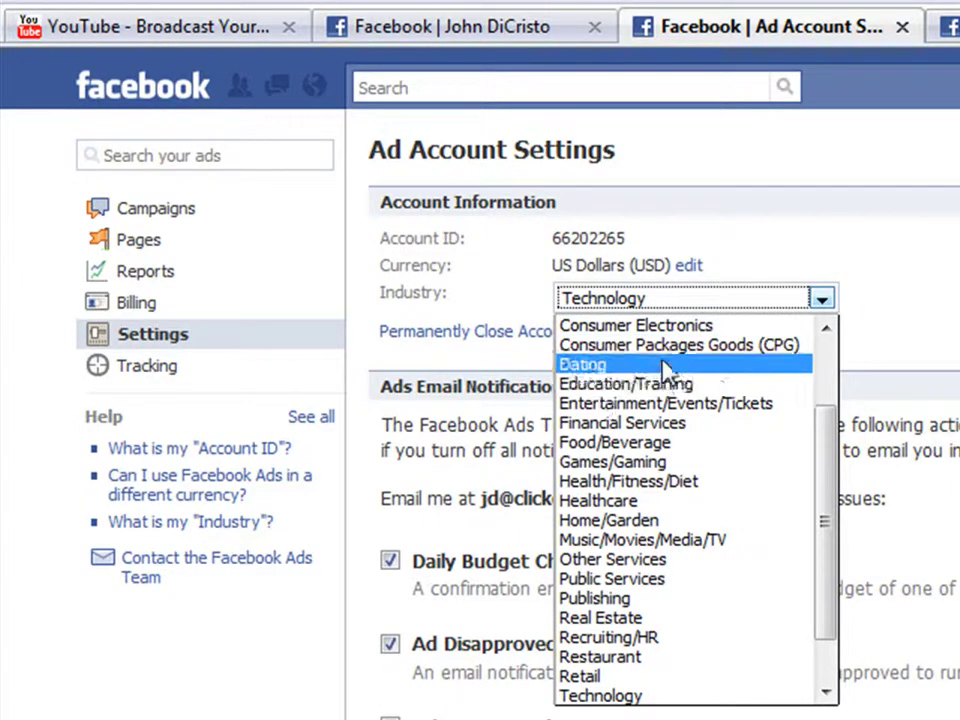
drag(831, 454, 771, 253)
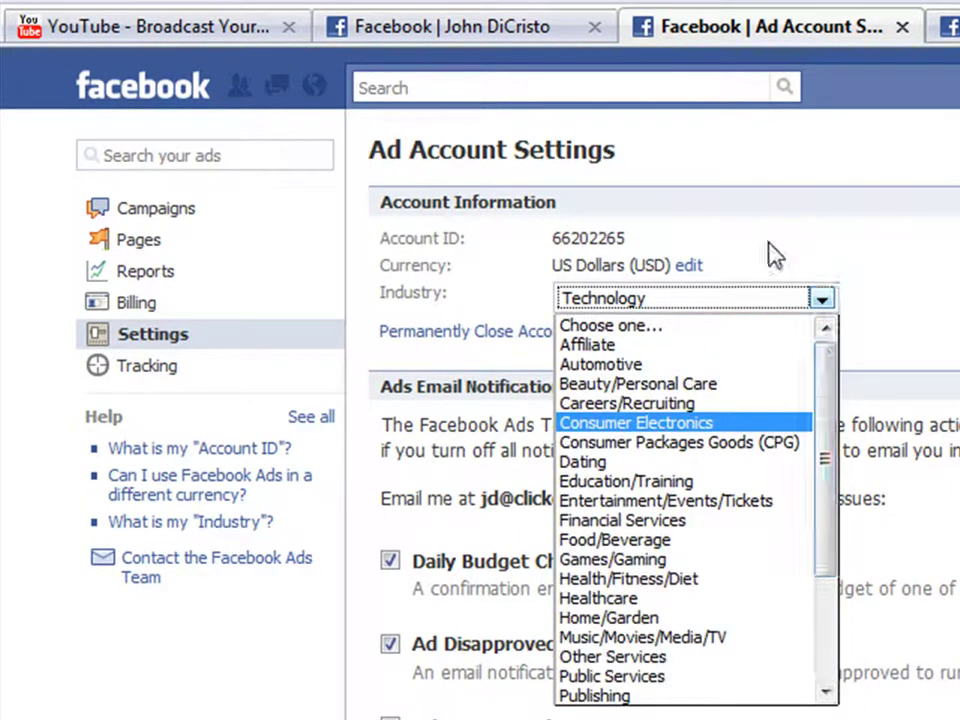
click(698, 268)
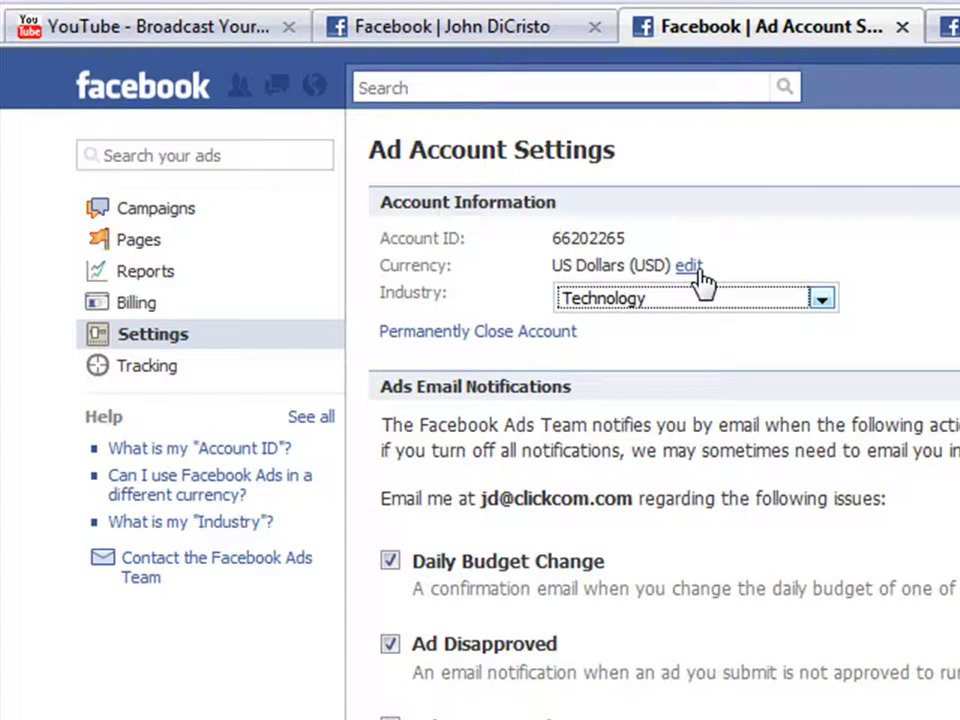
click(690, 267)
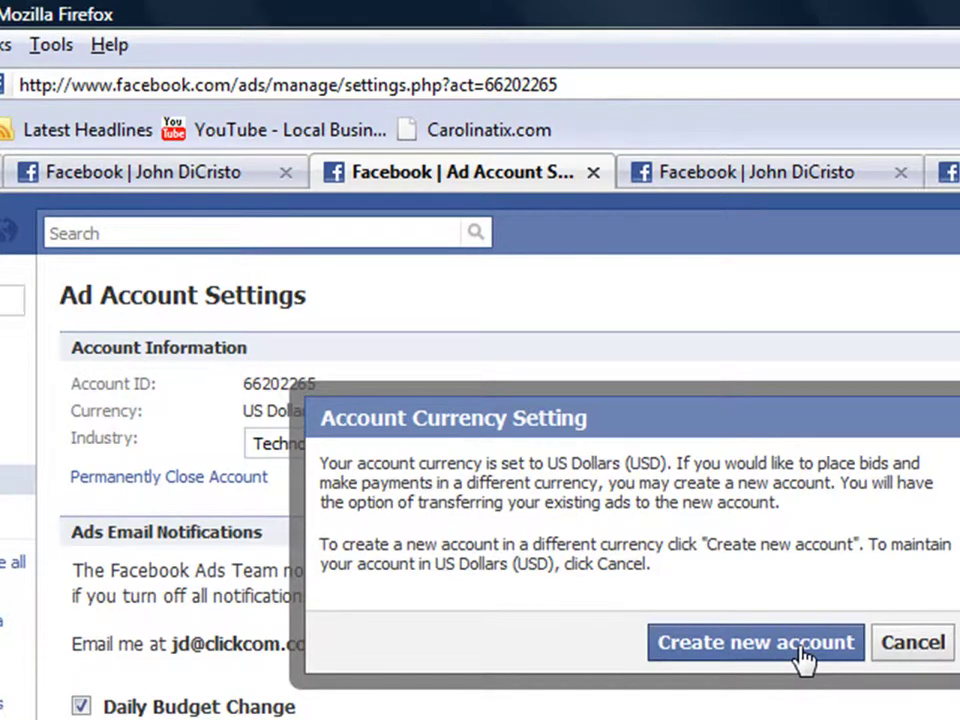
click(911, 648)
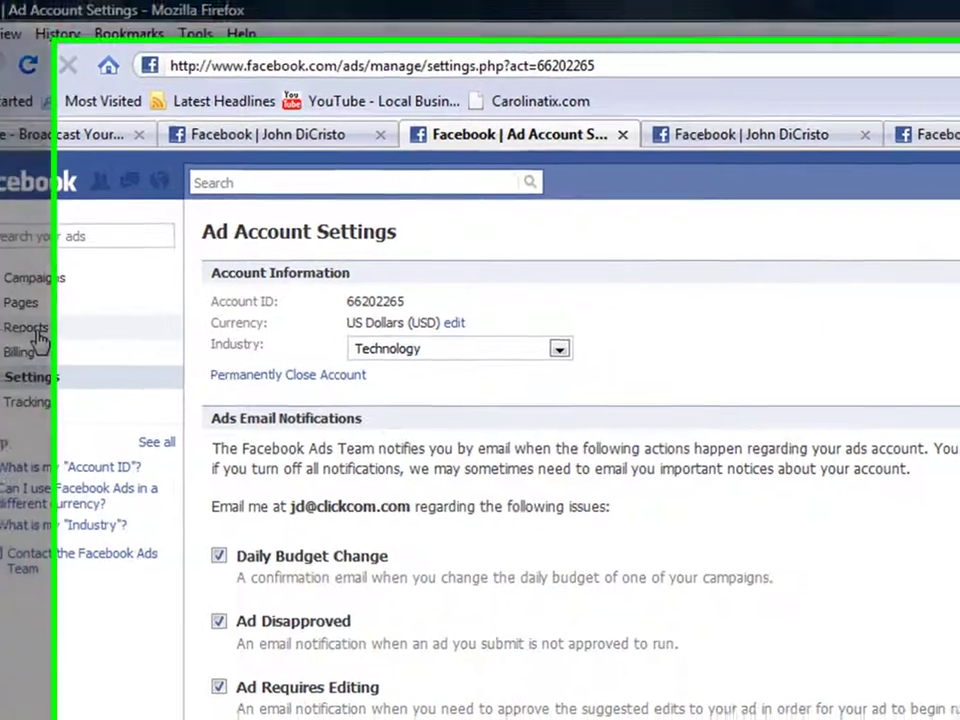
- Set up an Advertising Performance report summarized by Ad, filtered to the SEO Software Analysis ad
click(36, 334)
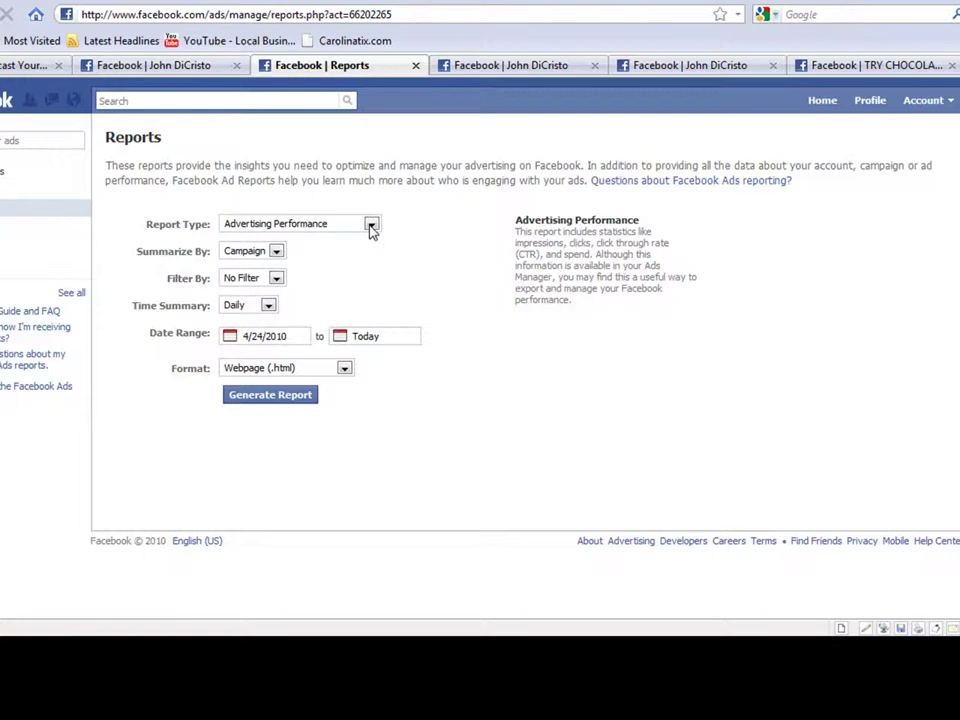
click(371, 226)
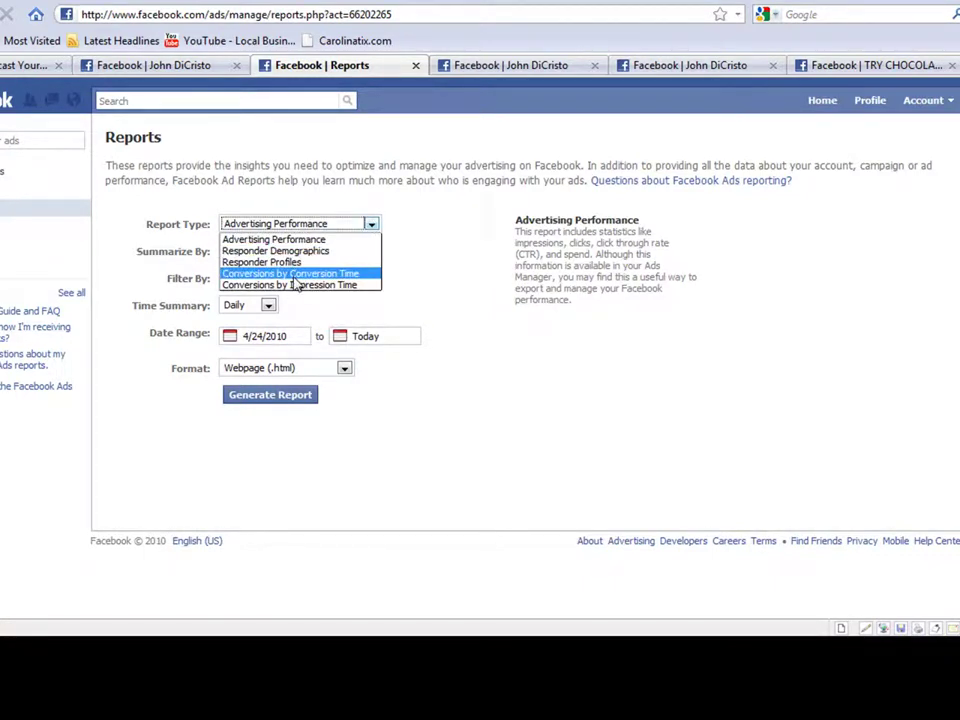
click(275, 239)
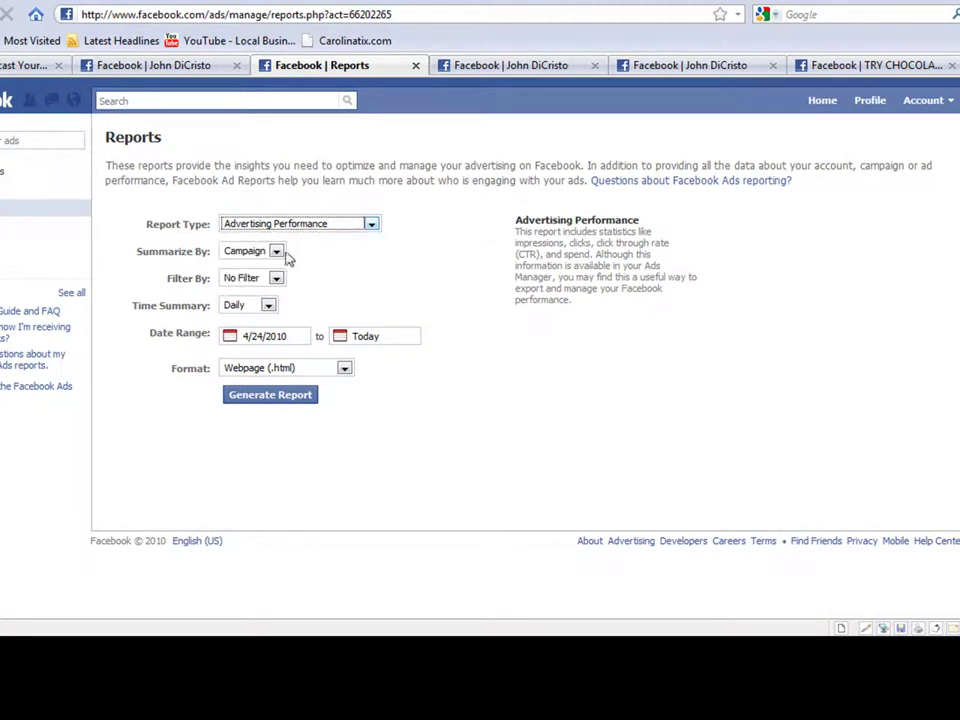
click(277, 253)
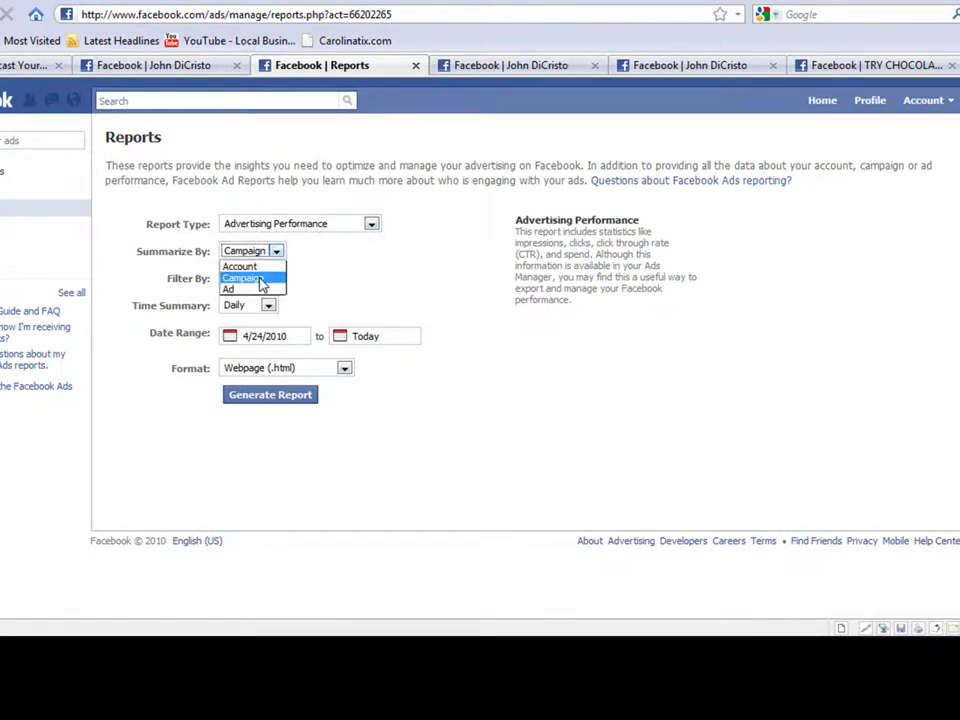
click(260, 280)
click(276, 253)
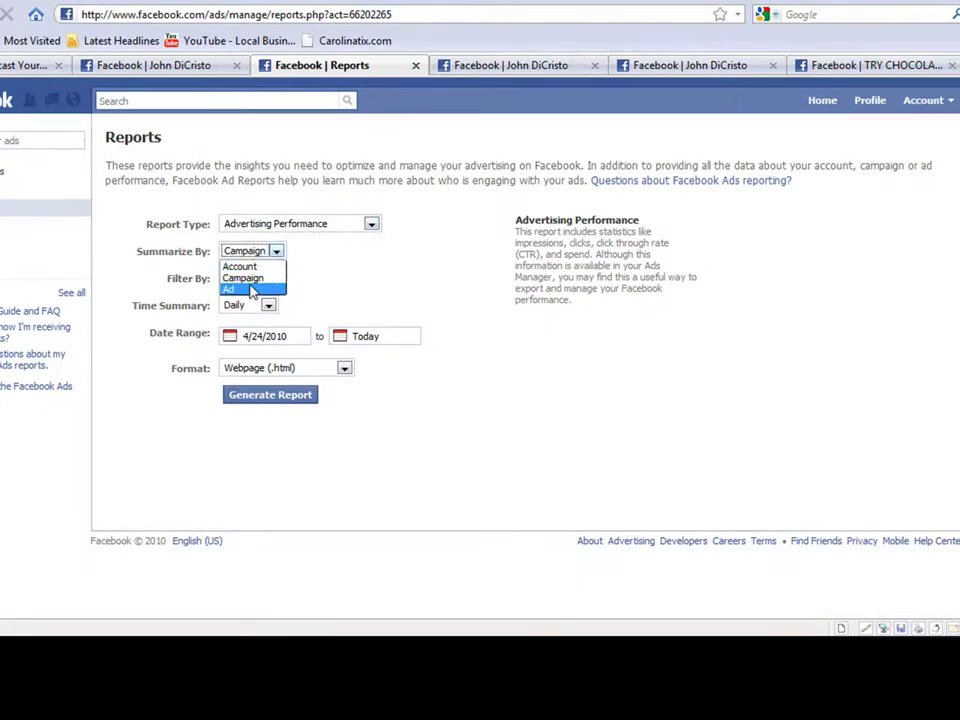
click(251, 290)
click(278, 282)
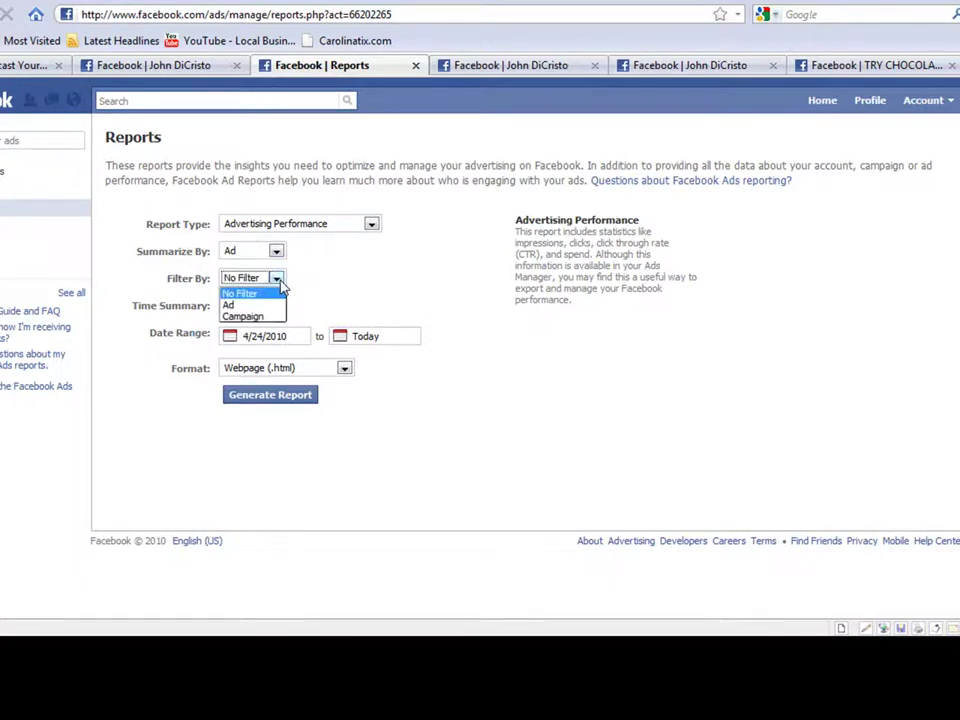
click(262, 304)
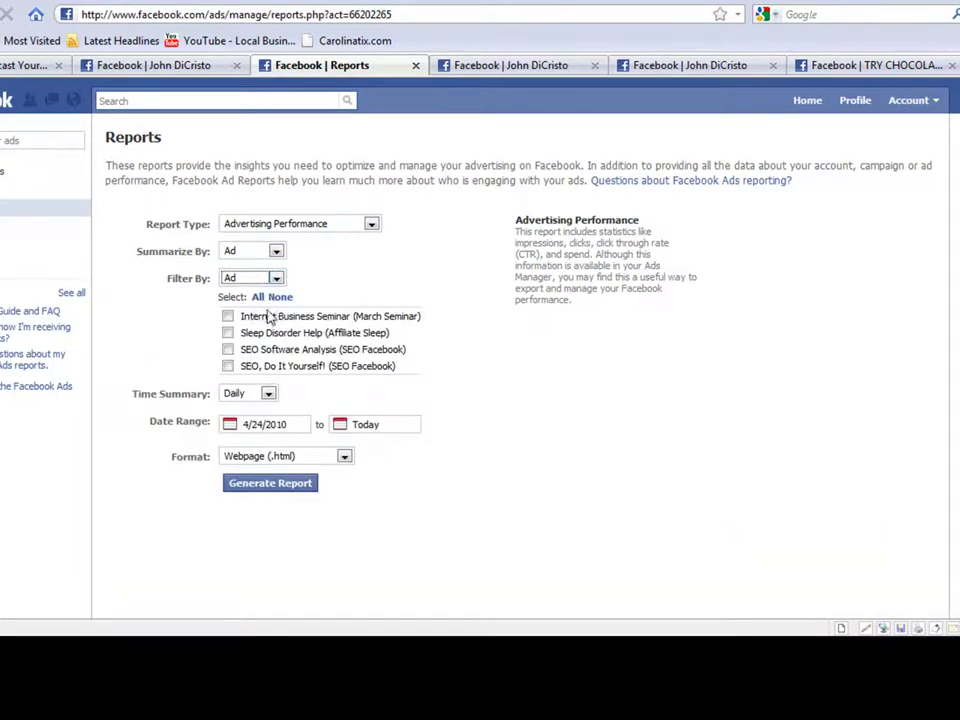
click(227, 351)
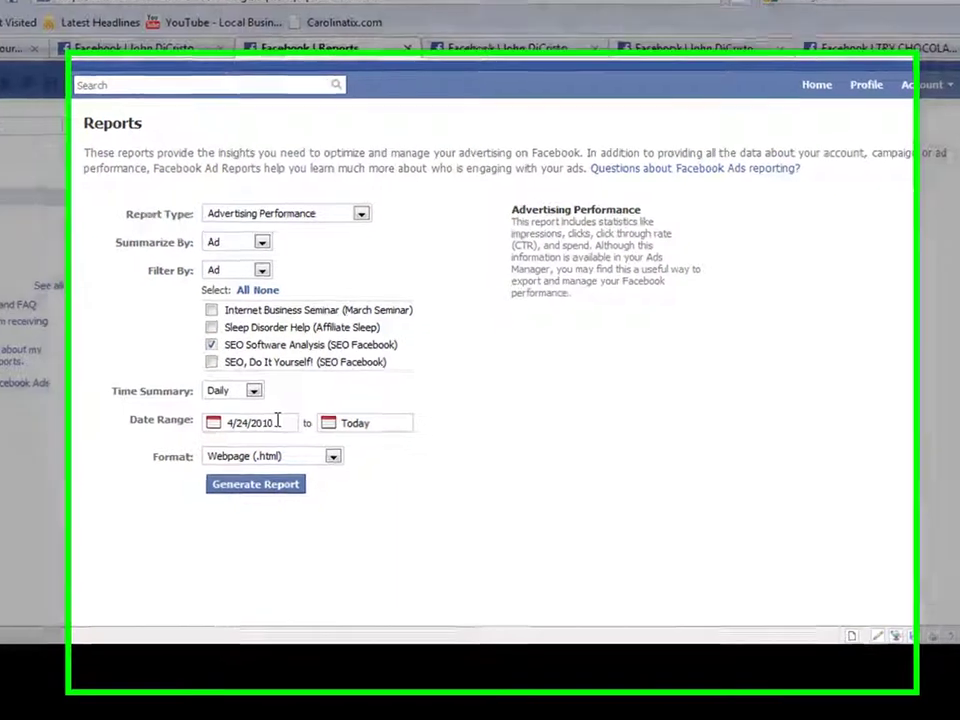
- Generate the report for 4/1/2010–4/30/2010 in Webpage (.html) format
click(290, 424)
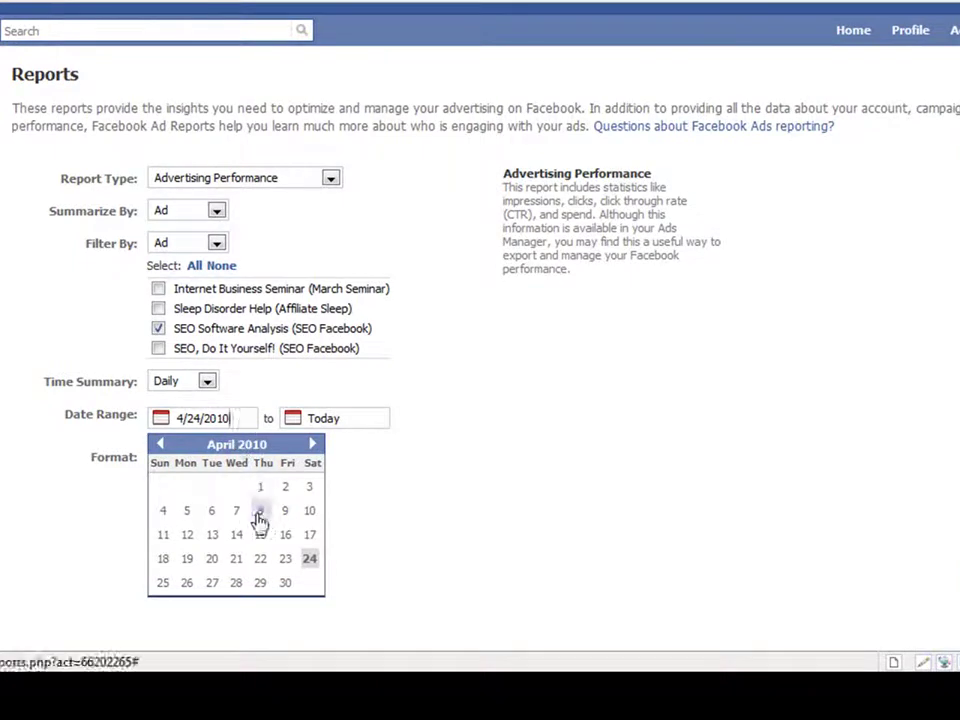
click(260, 511)
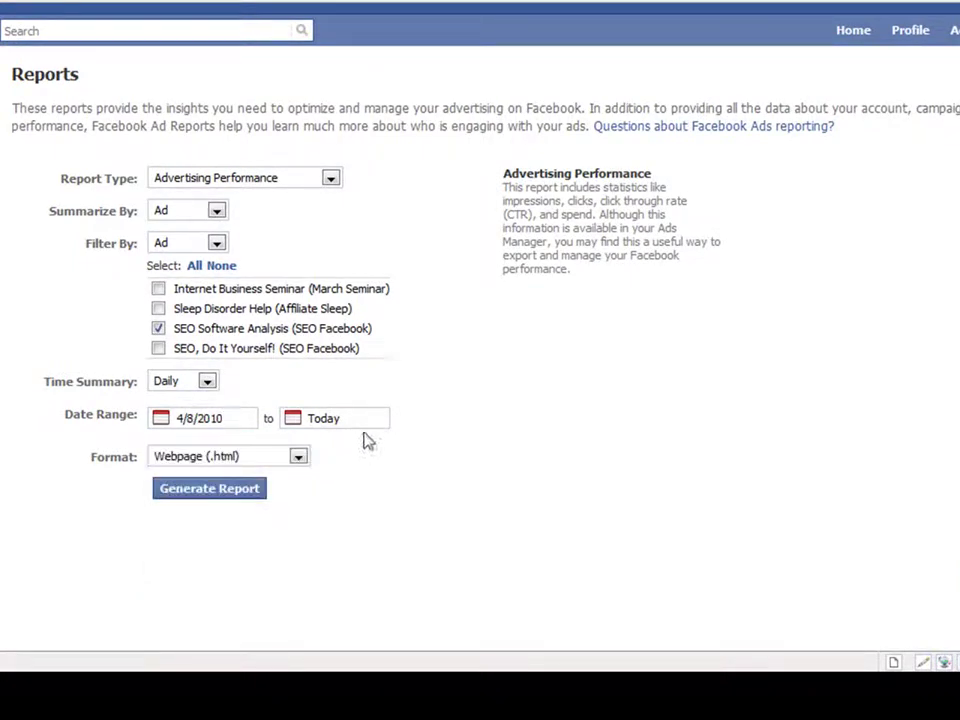
click(312, 419)
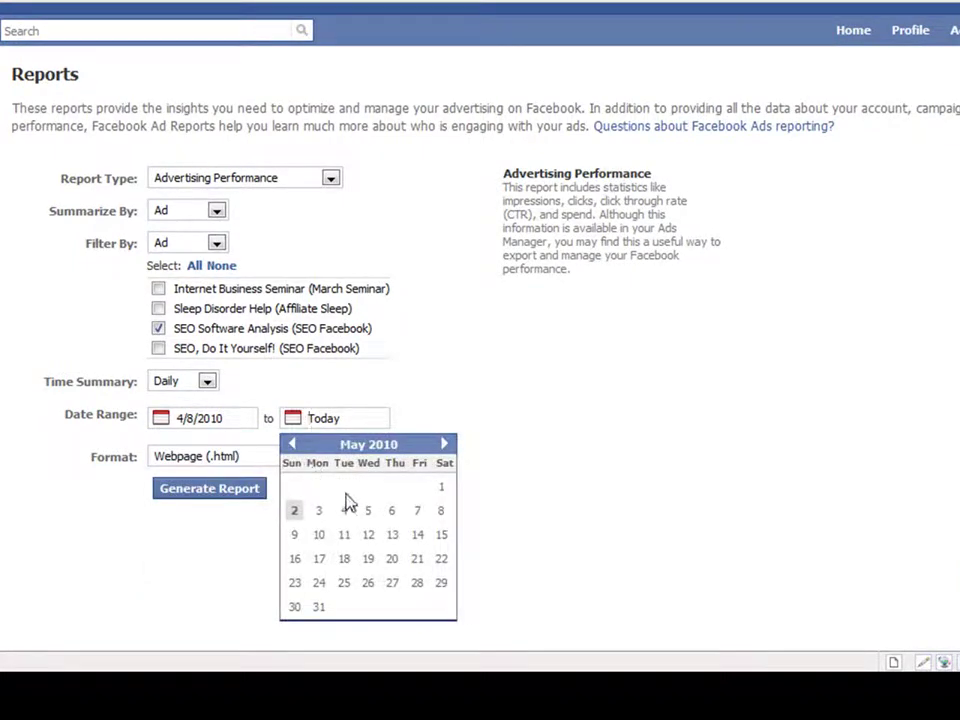
click(293, 445)
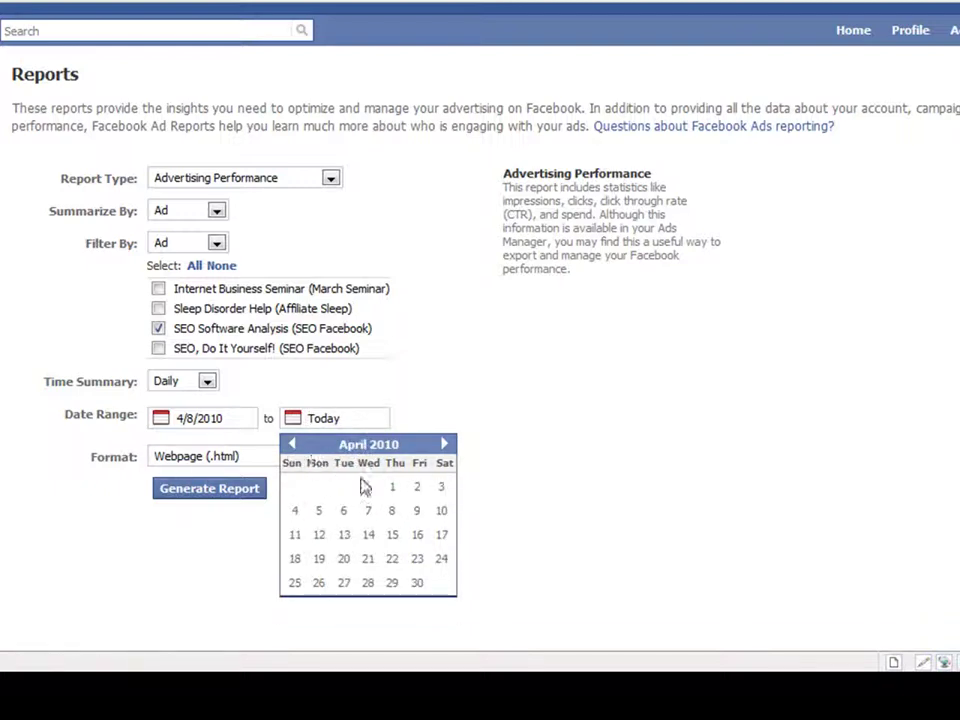
click(420, 586)
click(251, 420)
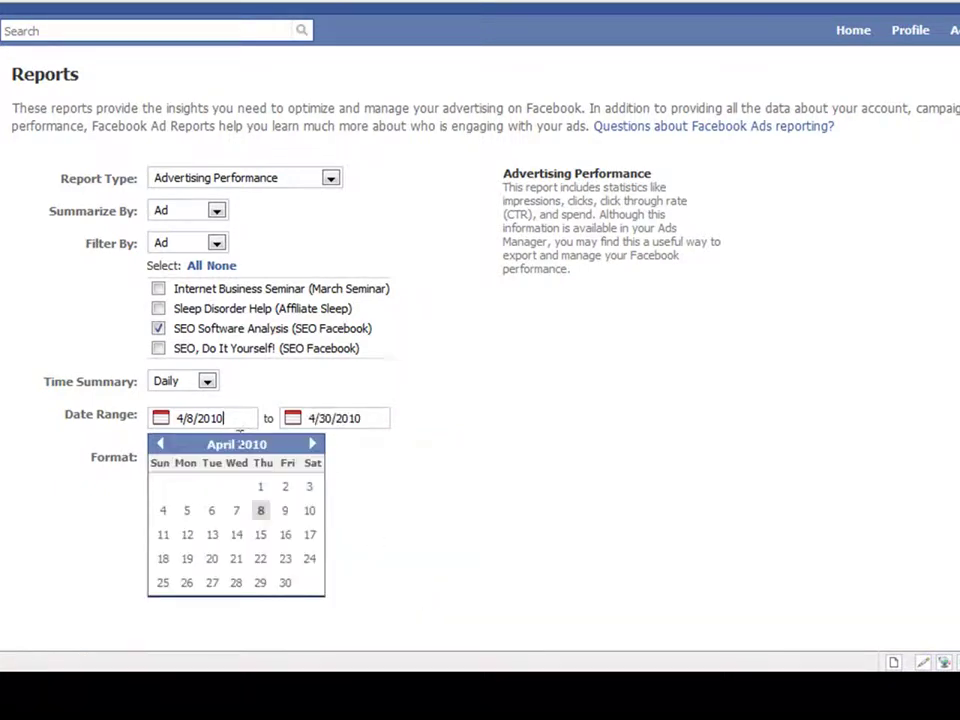
click(262, 487)
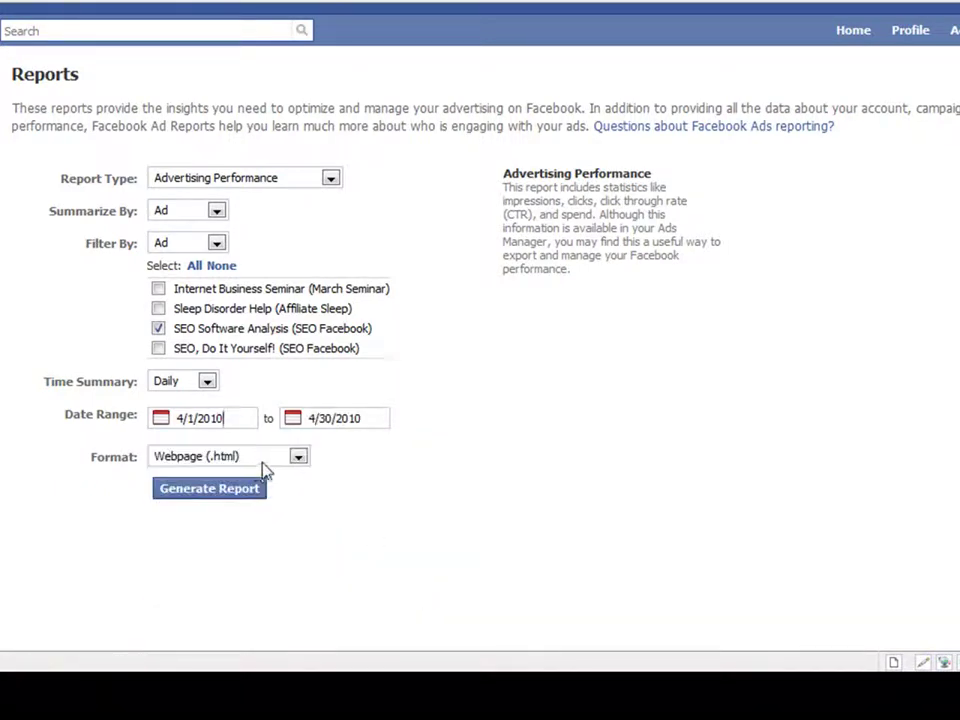
click(300, 460)
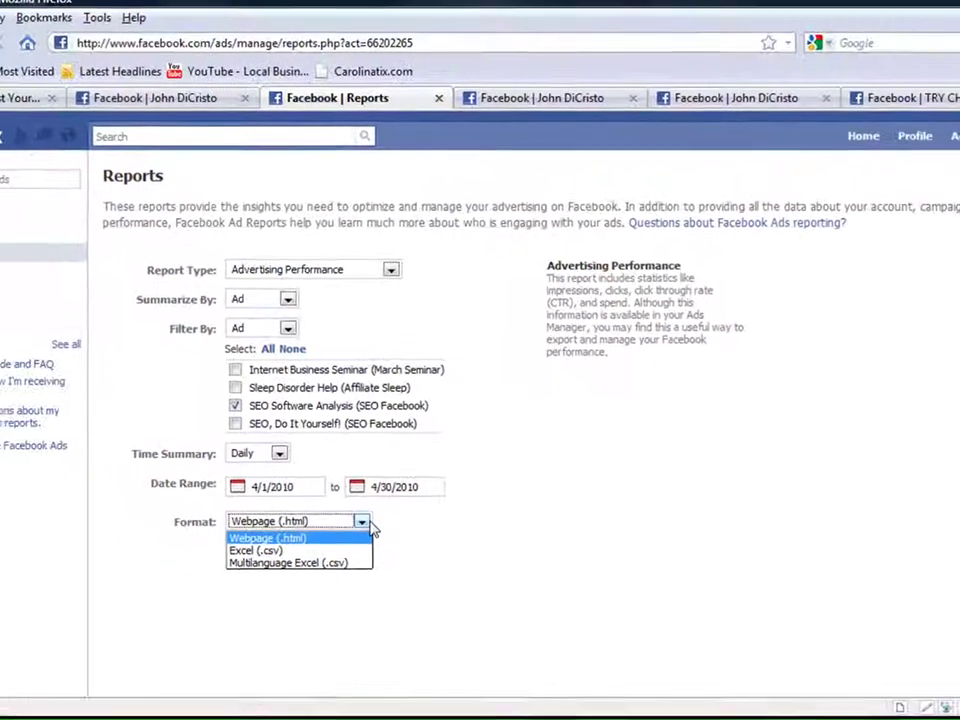
click(302, 462)
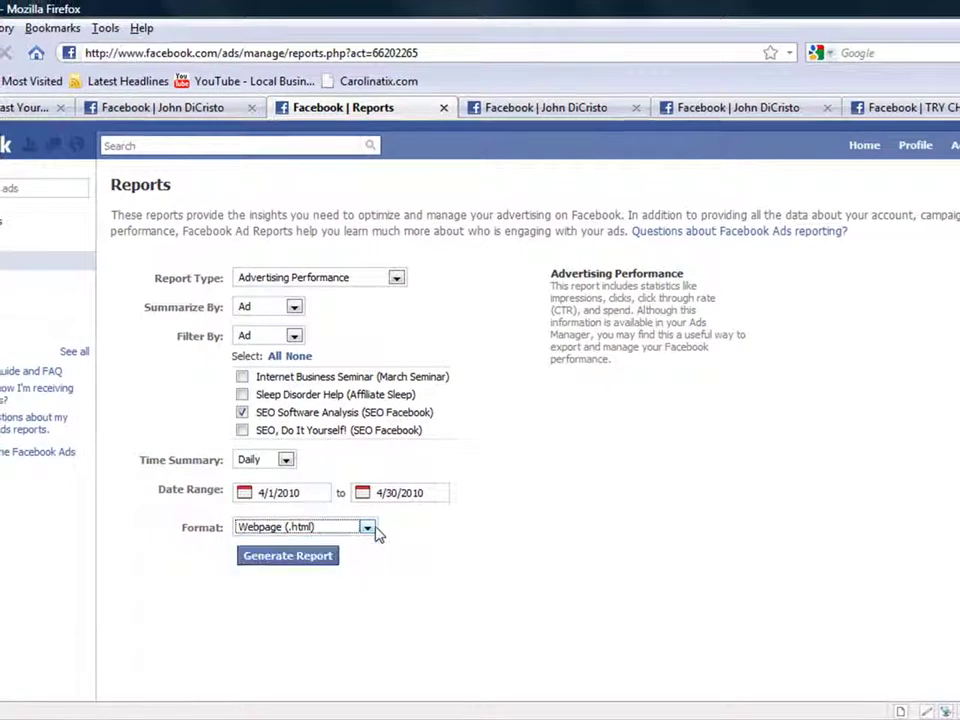
click(312, 558)
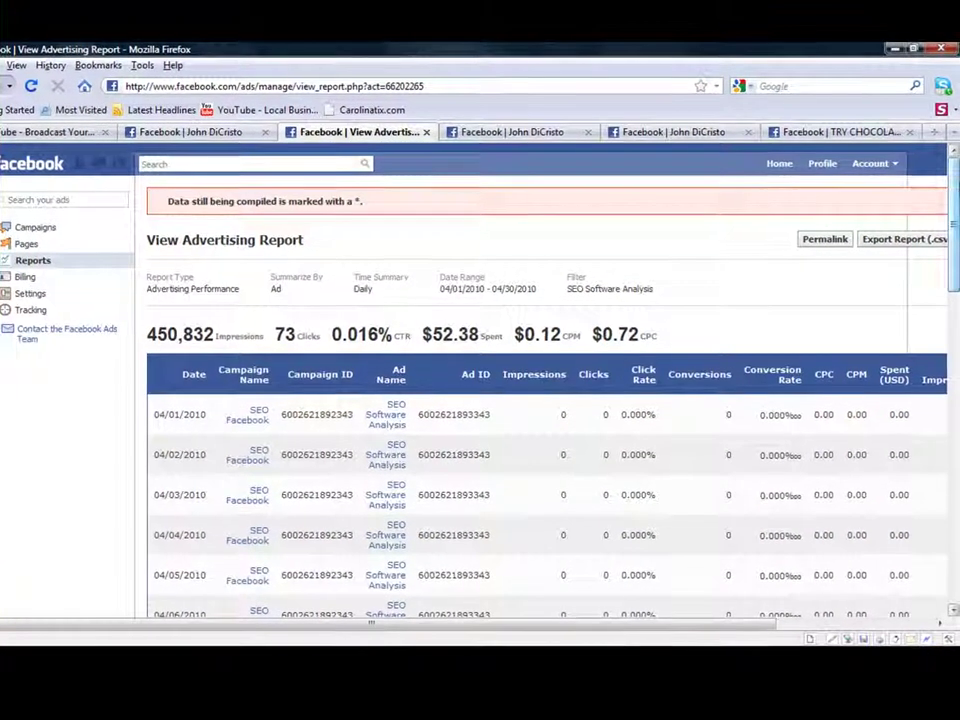
- Review the daily impressions figures, highlighting values down to the 154,765 and 4,485 days
scroll(955, 272, down, 4)
mouse_move(955, 252)
mouse_down()
mouse_move(955, 390)
mouse_move(939, 246)
mouse_up()
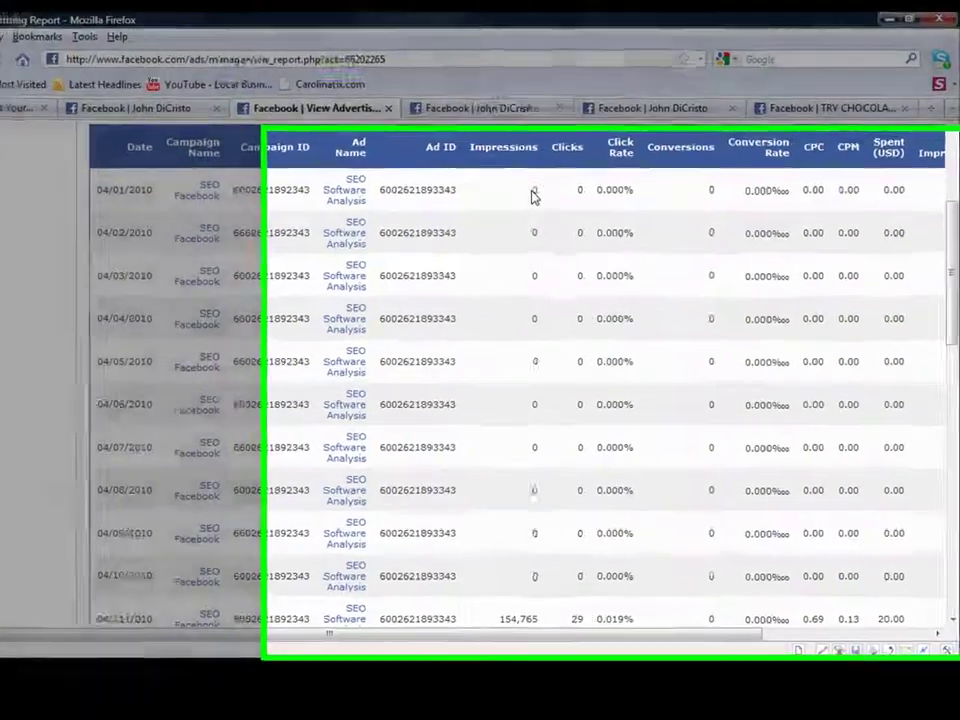
drag(562, 210, 563, 443)
drag(370, 436, 365, 690)
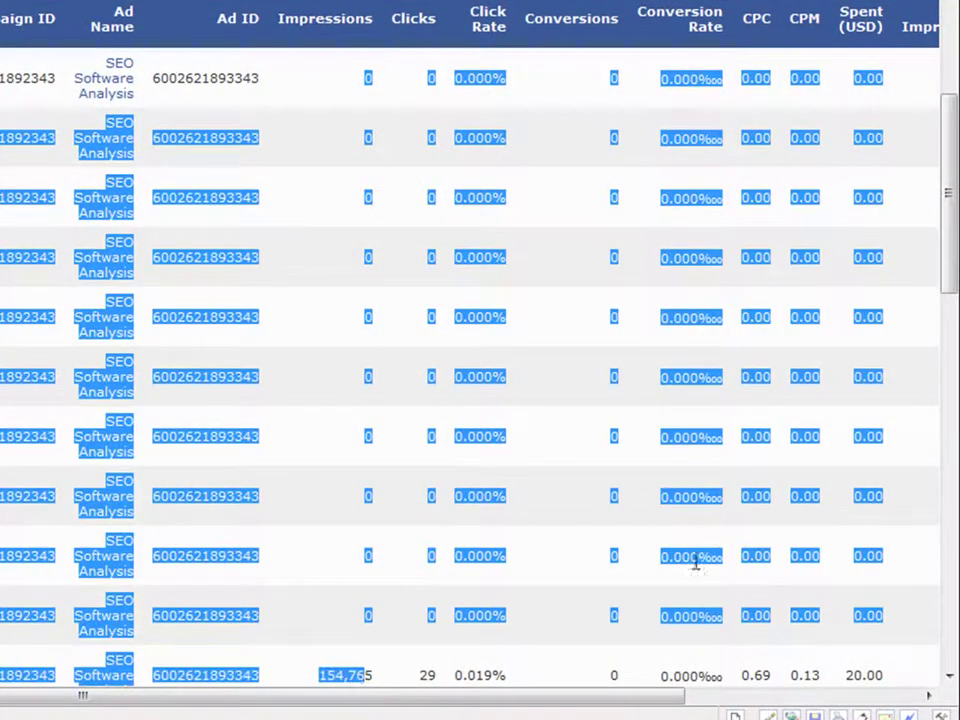
scroll(945, 289, down, 5)
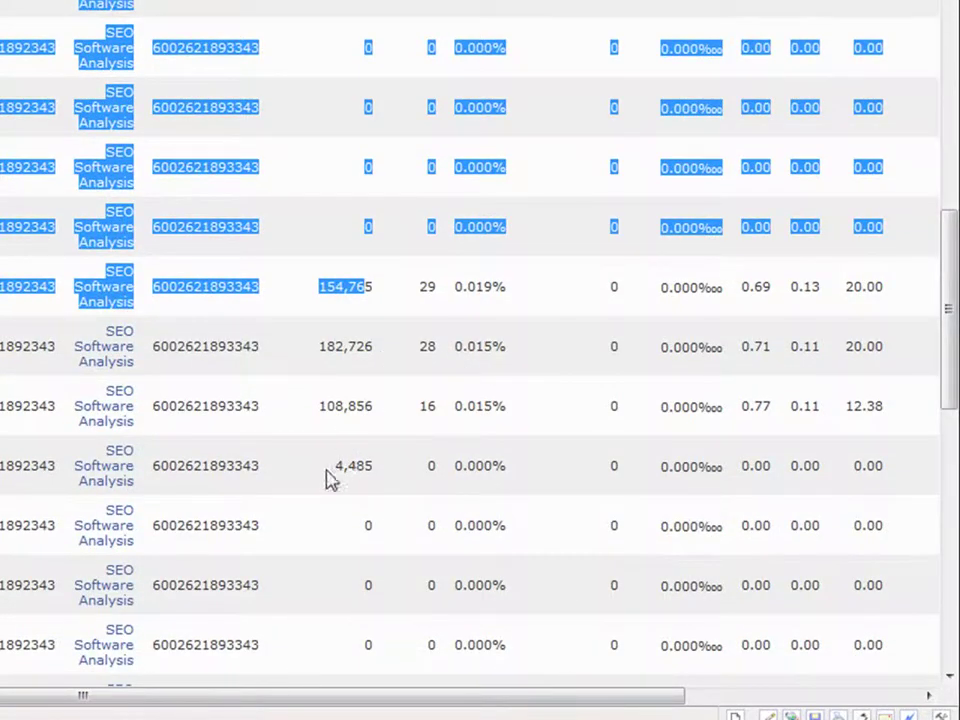
drag(330, 480, 390, 483)
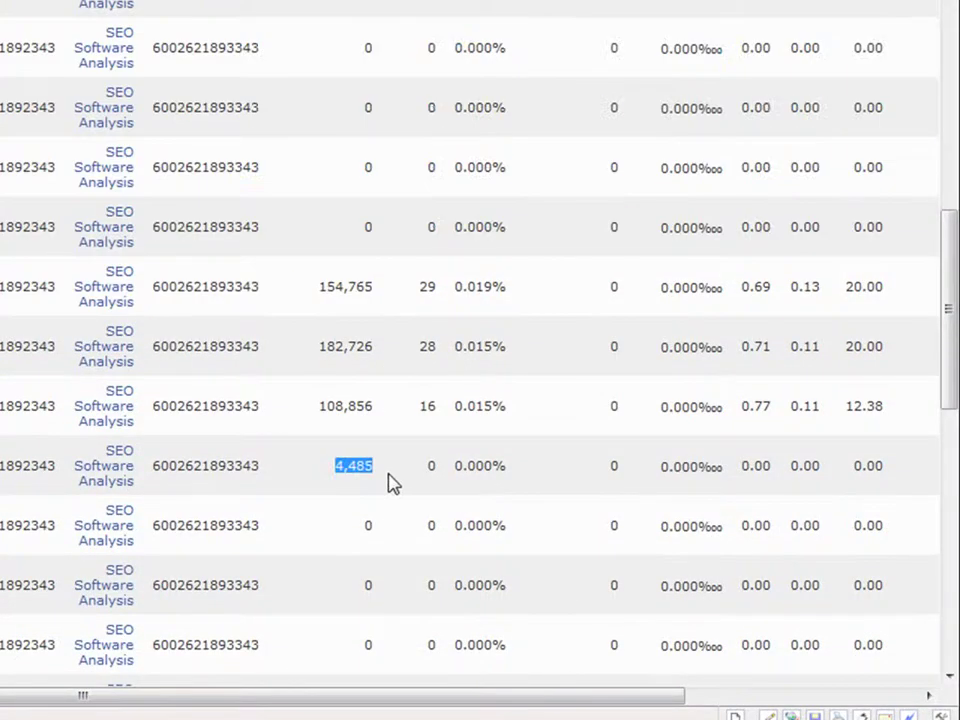
click(378, 535)
- Check the summary totals from impressions to CPC, then export the report as Ad Report.csv into Excel
drag(949, 321, 940, 120)
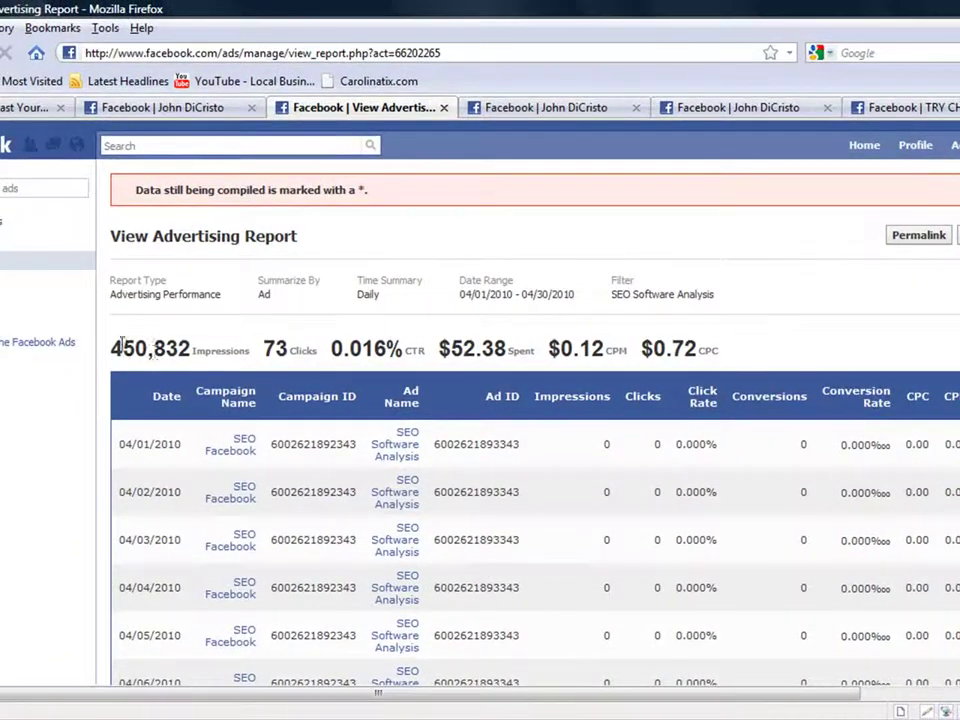
drag(112, 348, 738, 357)
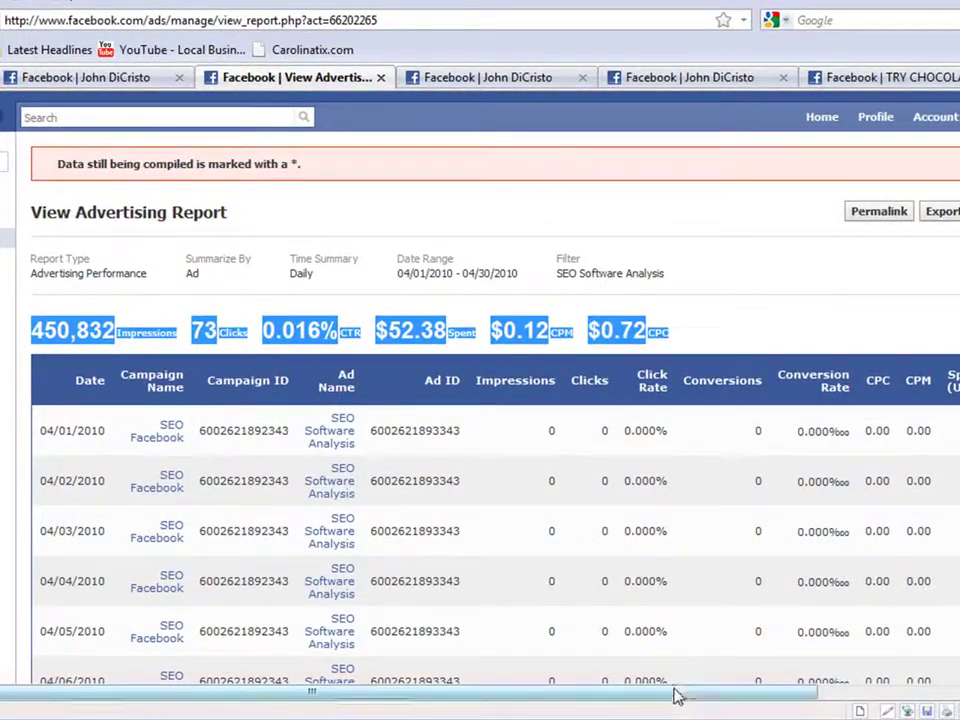
drag(692, 694, 882, 690)
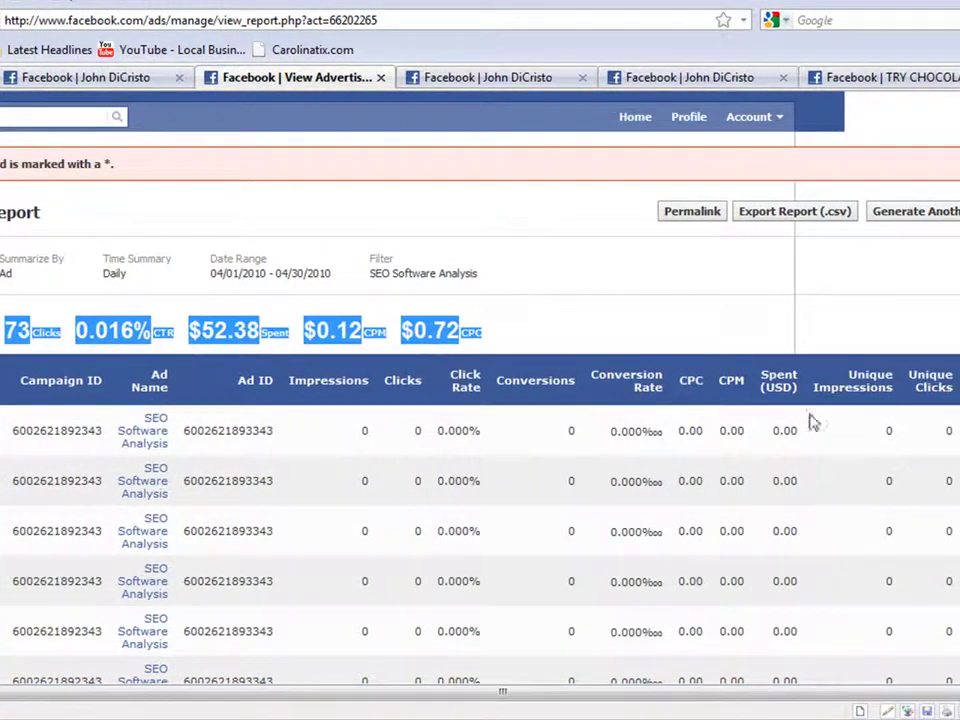
click(782, 215)
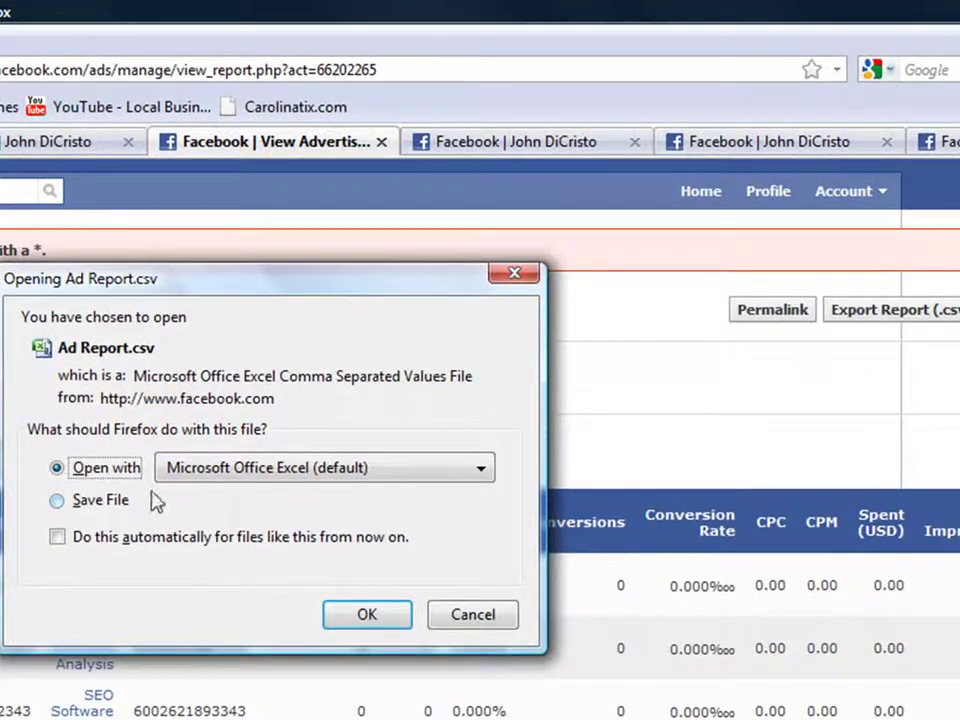
click(367, 615)
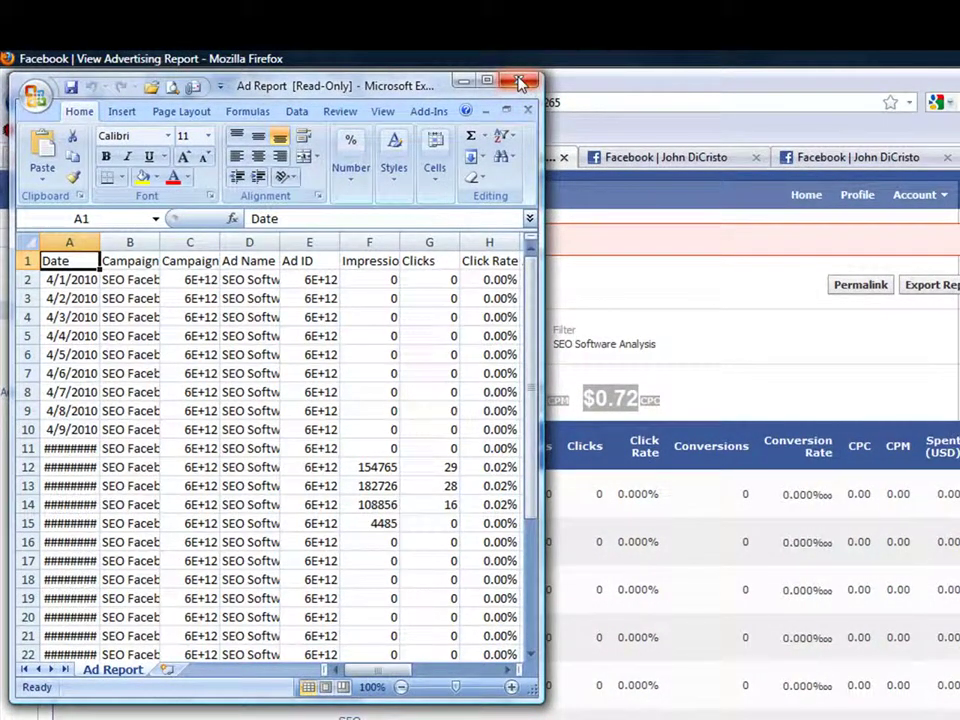
- Maximize the Ad Report spreadsheet in Excel and view the Office menu's Save As options
click(487, 80)
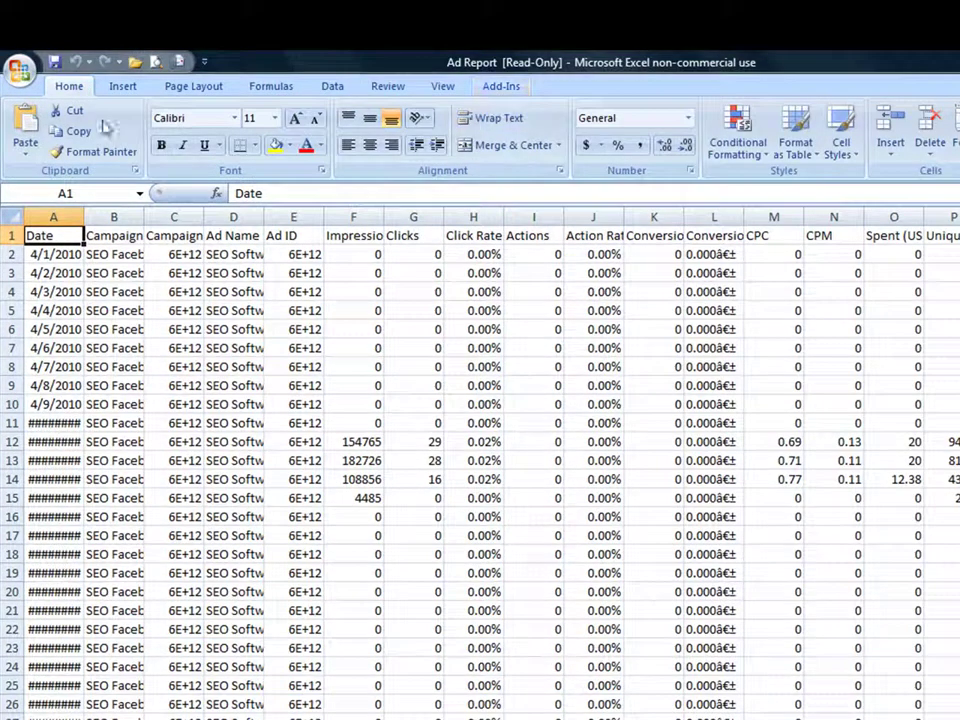
click(24, 82)
mouse_move(71, 238)
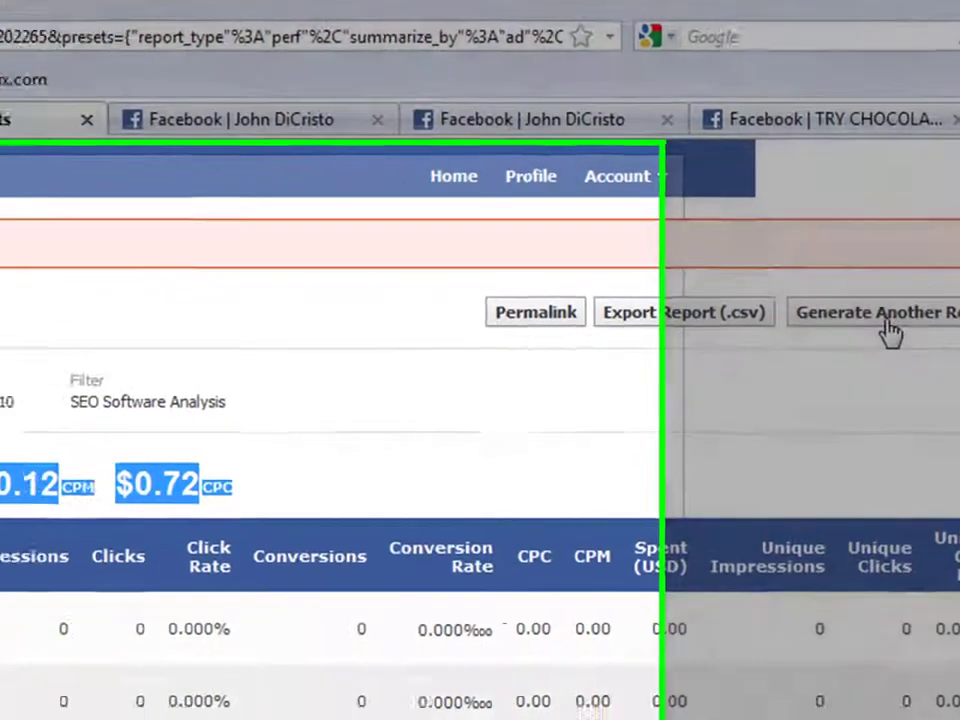
- Regenerate the SEO Software Analysis report for 4/12/2010 – 4/21/2010 only
click(790, 393)
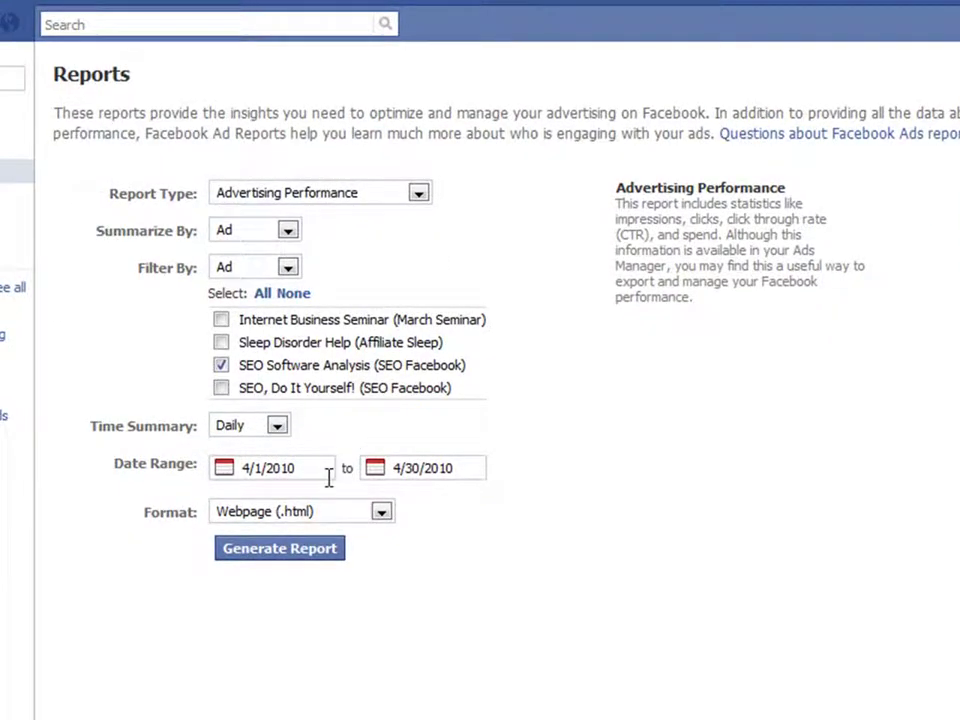
click(308, 468)
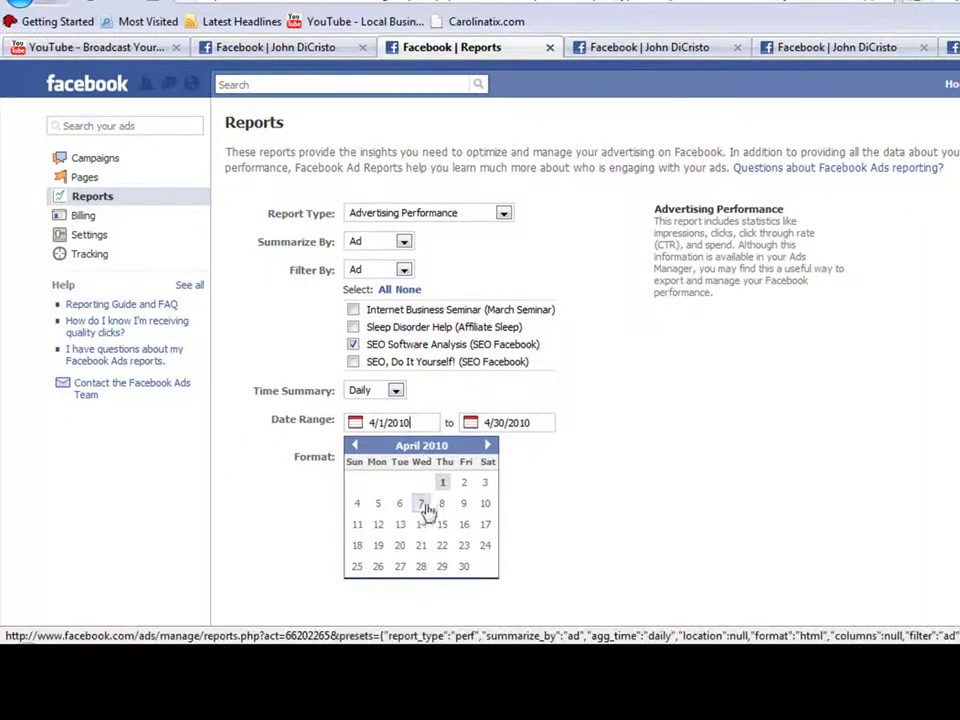
click(379, 527)
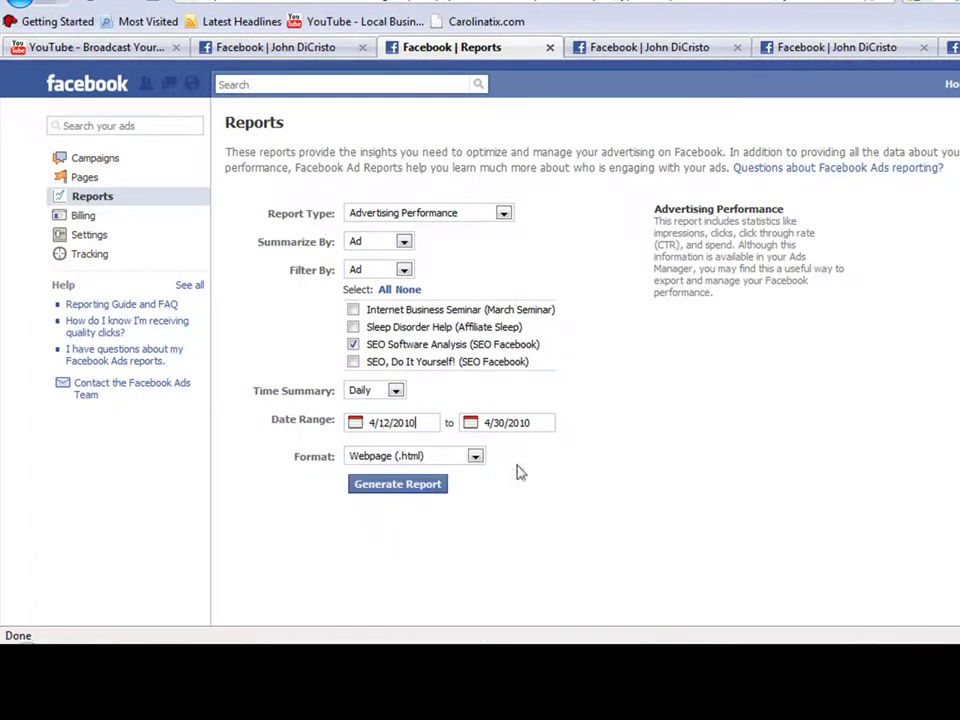
click(541, 426)
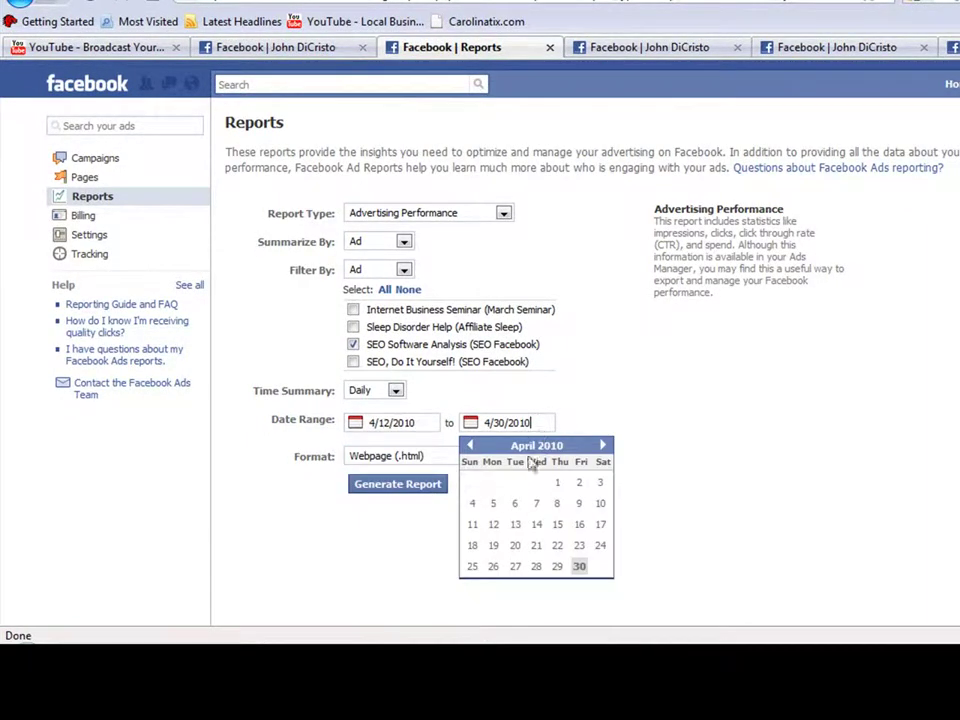
click(535, 546)
click(415, 492)
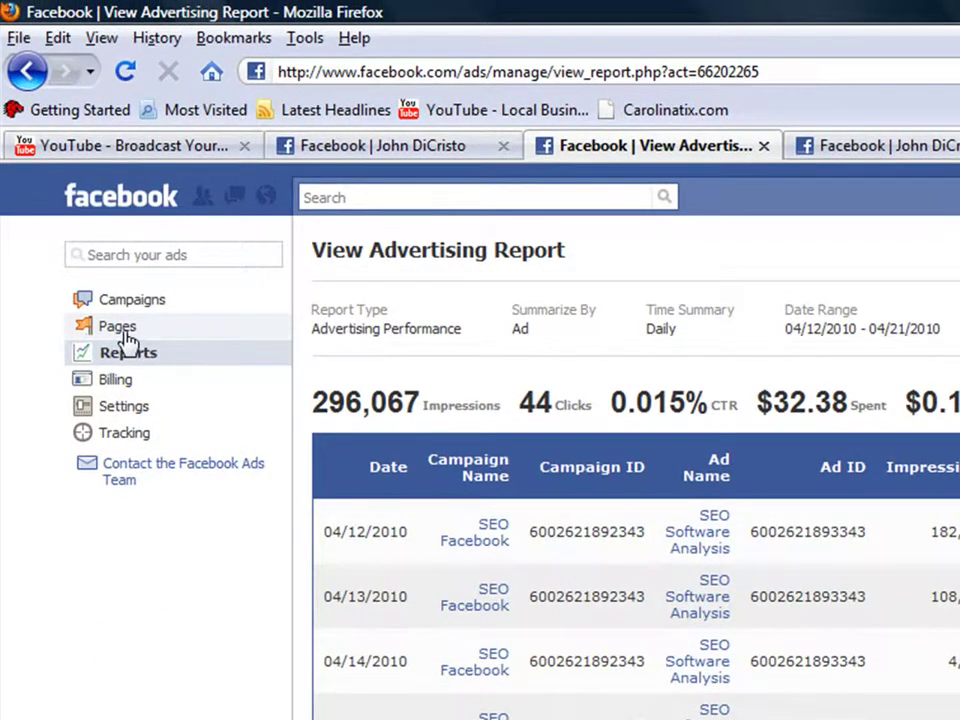
click(145, 308)
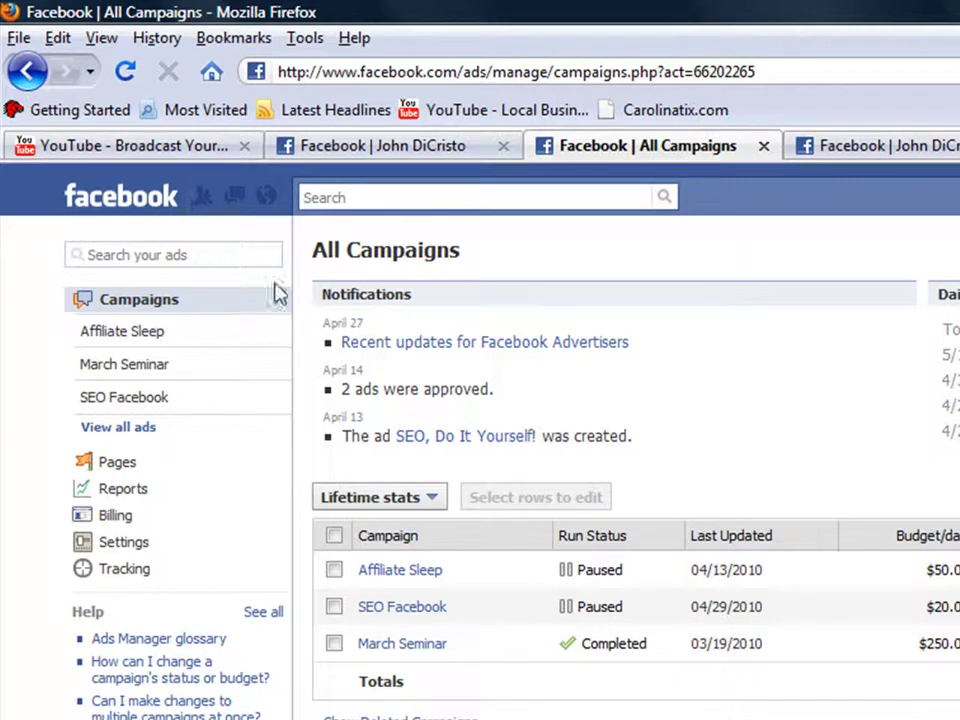
- Highlight the recent updates notification text on the All Campaigns list
drag(681, 360, 347, 315)
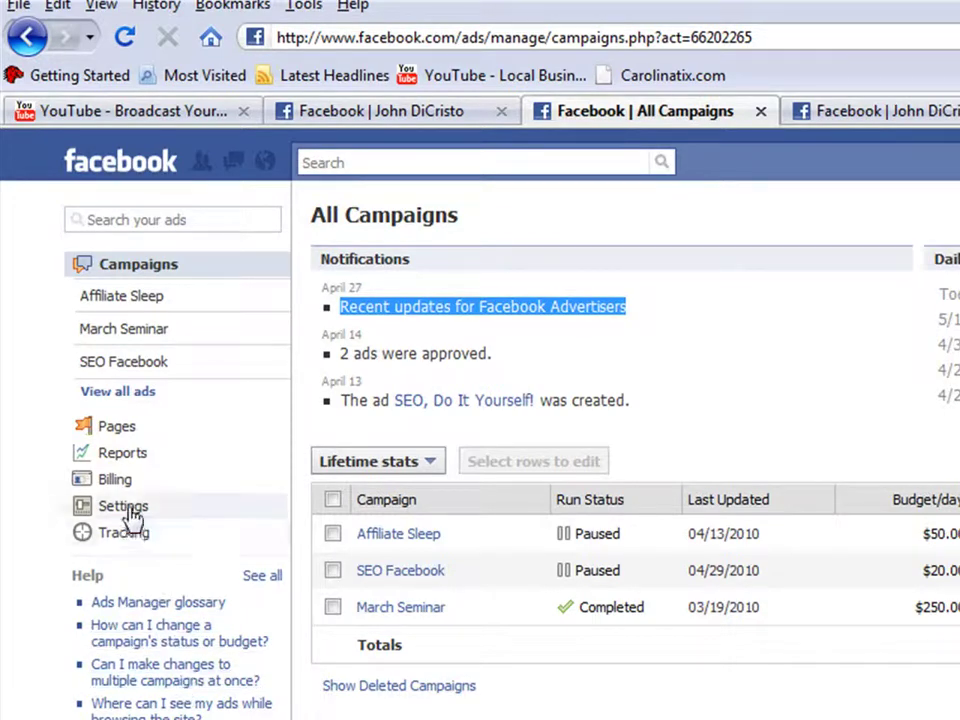
click(28, 40)
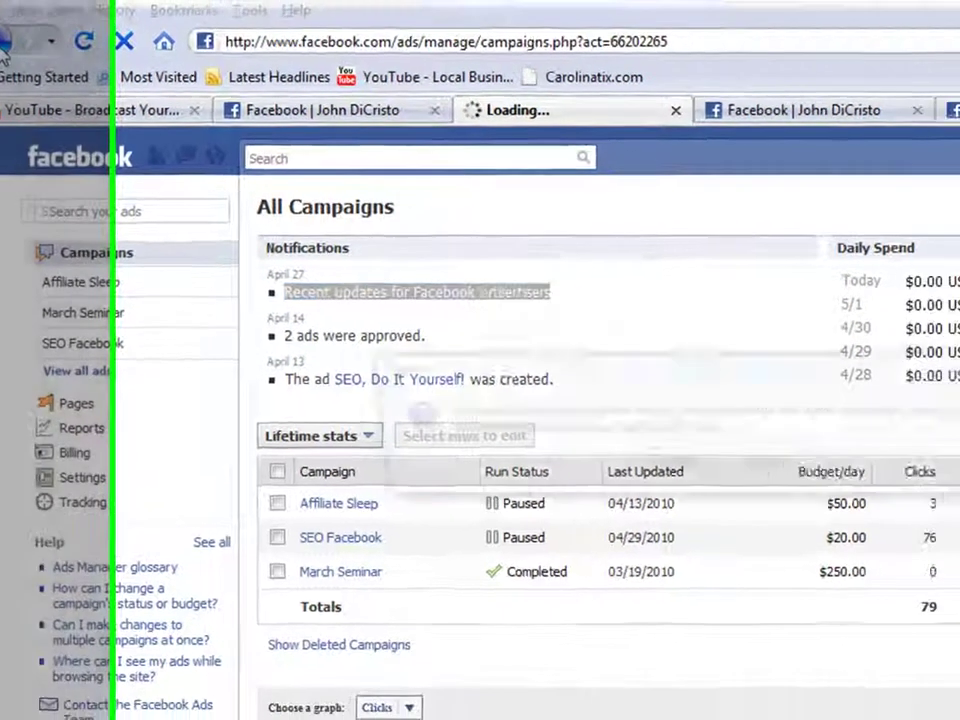
click(528, 393)
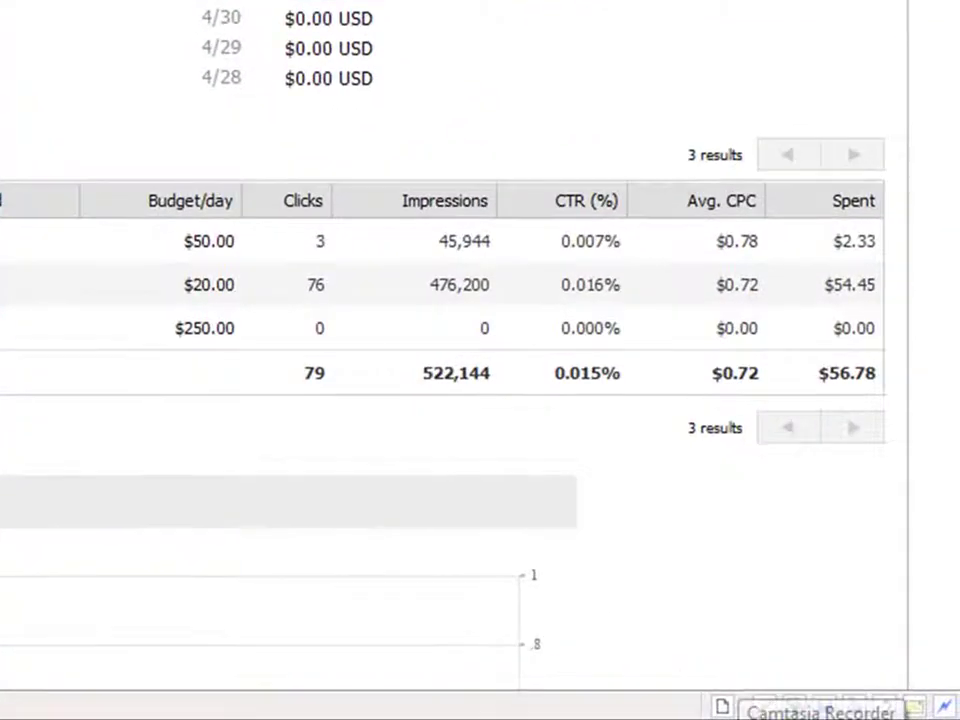
right_click(745, 715)
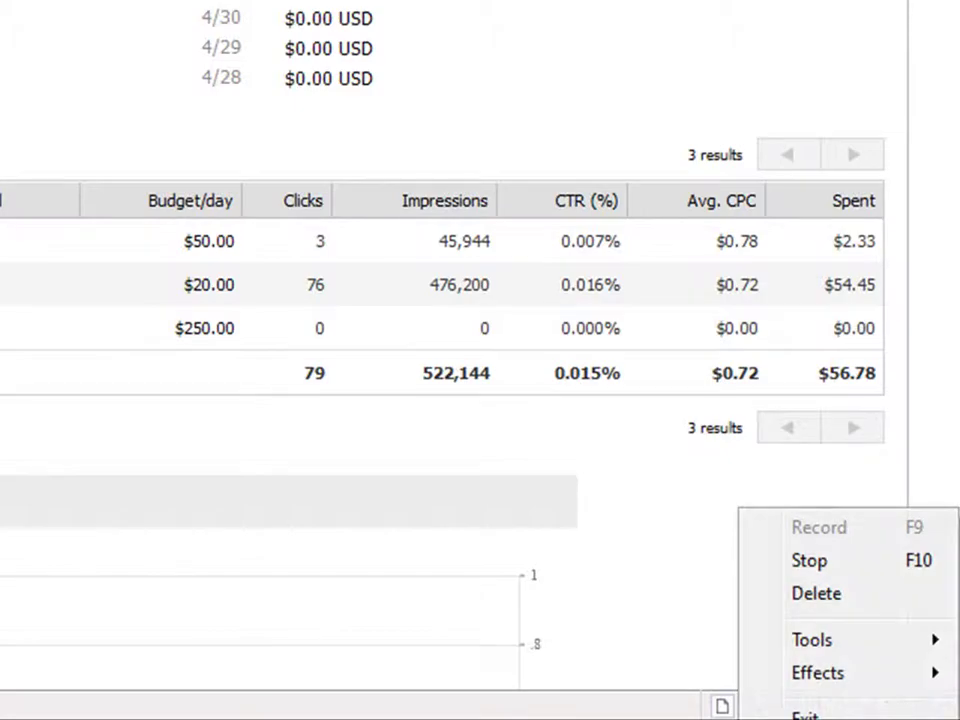